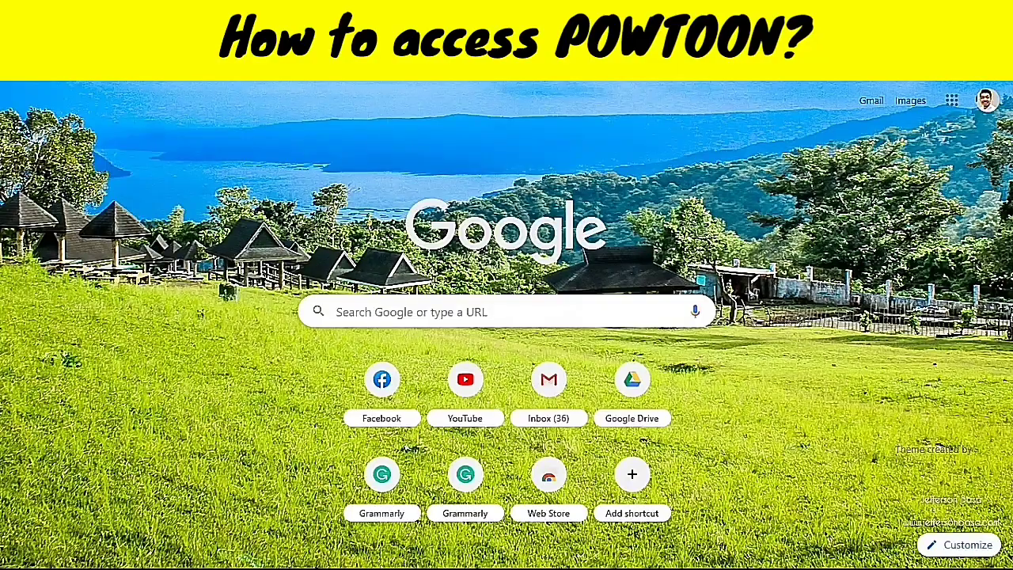
Search Google for 'powtoon' and open the Powtoon website's EDU video templates page
left_click(368, 310)
type("powtoon")
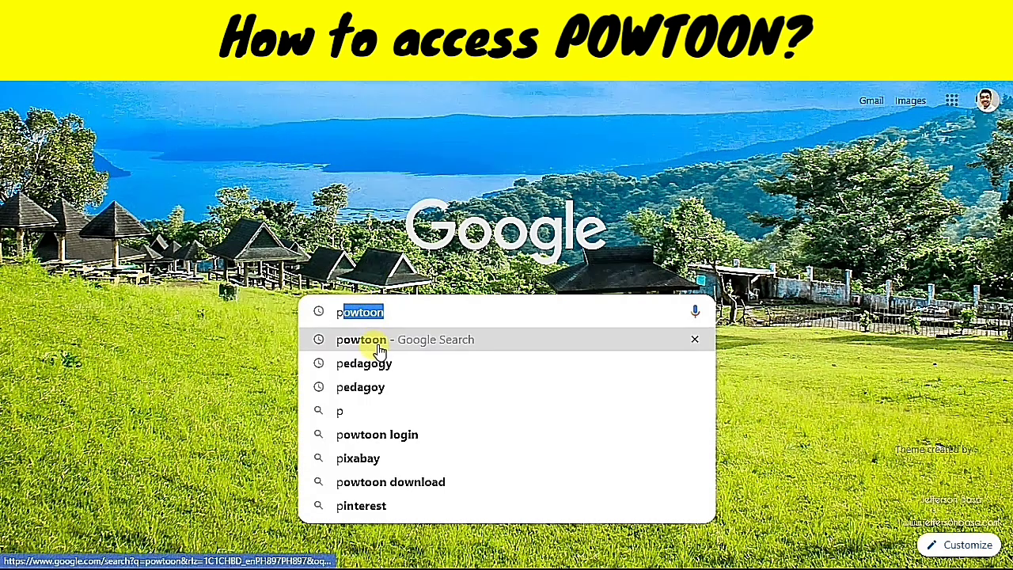
left_click(380, 350)
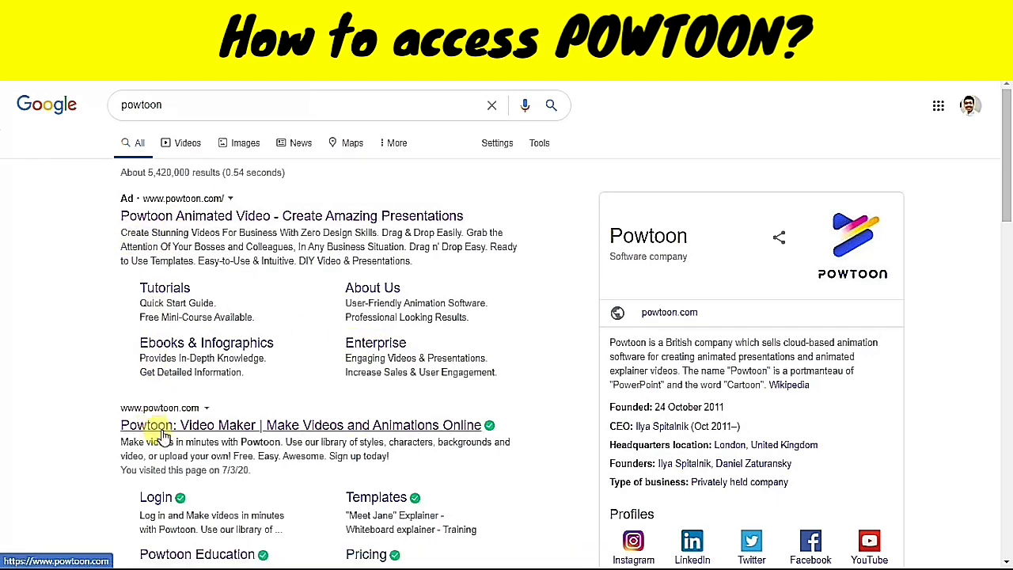
scroll(162, 412, "down", 3)
left_click(210, 277)
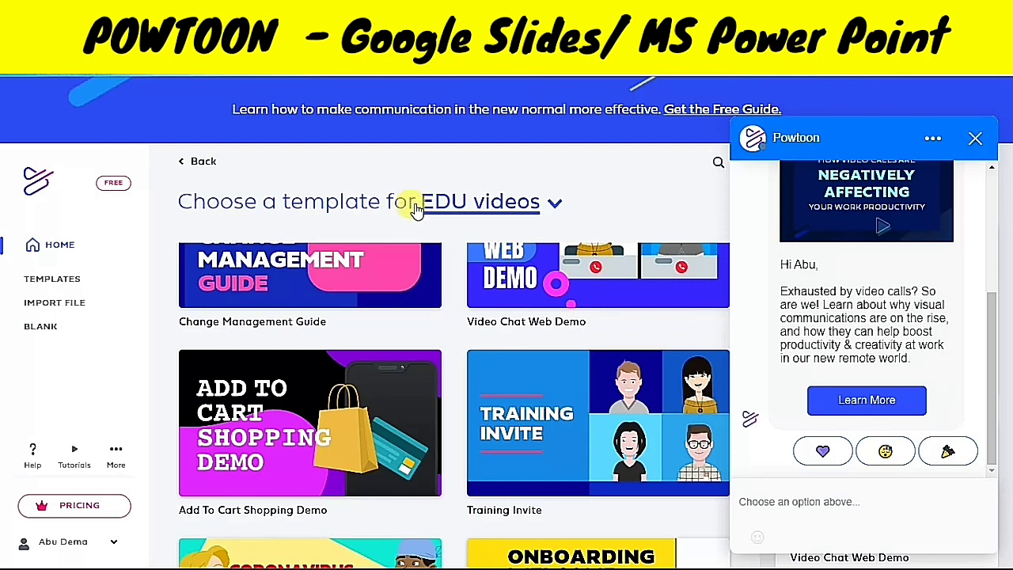
Open the EDU template categories dropdown and page back to the first categories
left_click(552, 204)
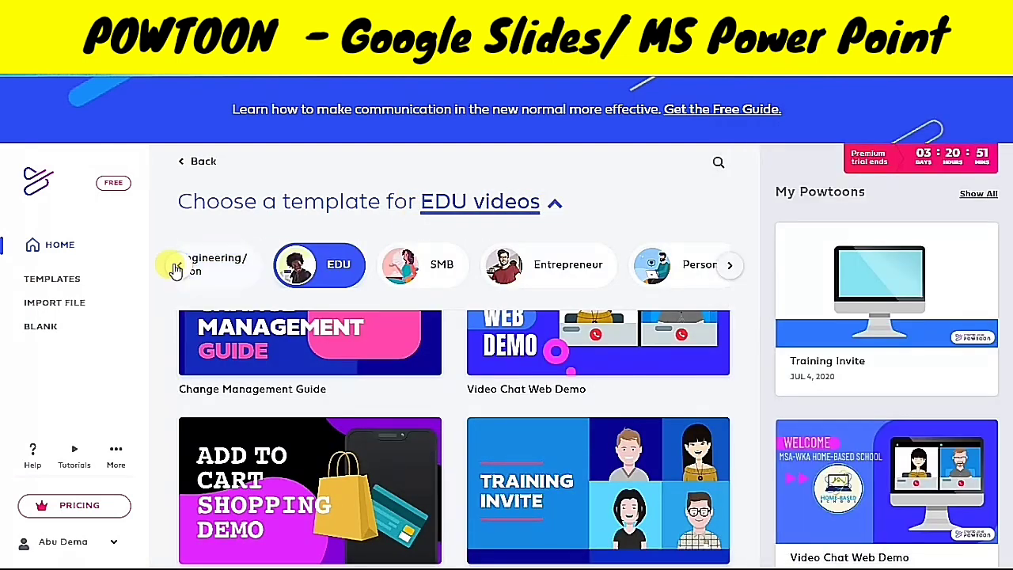
left_click(175, 268)
left_click(175, 267)
left_click(175, 267)
left_click(175, 268)
left_click(175, 268)
Browse the Remote & Office, Remote Learning, Learning & Development and other categories, then clear the filter
left_click(253, 267)
left_click(342, 279)
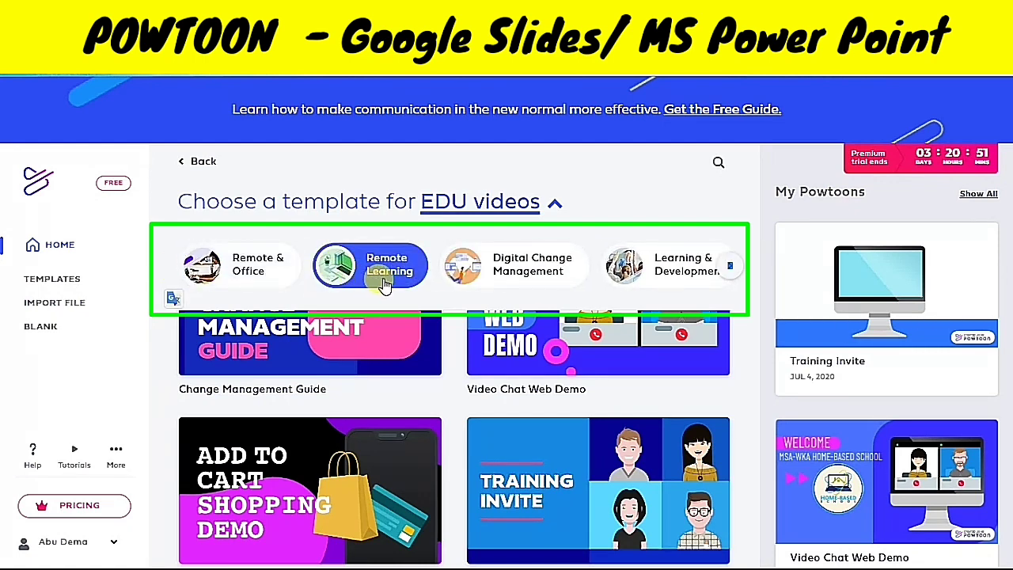
left_click(466, 270)
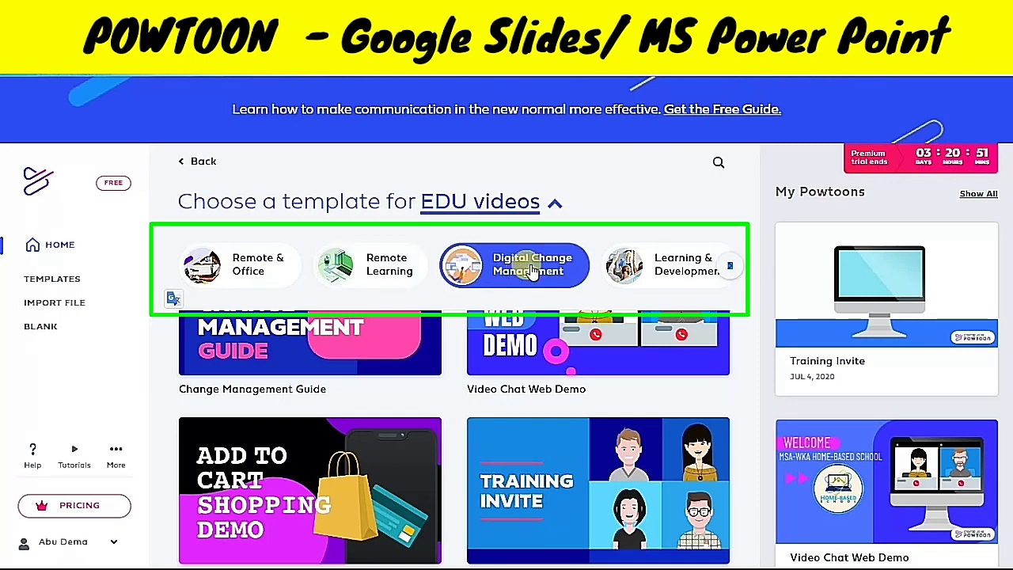
left_click(603, 274)
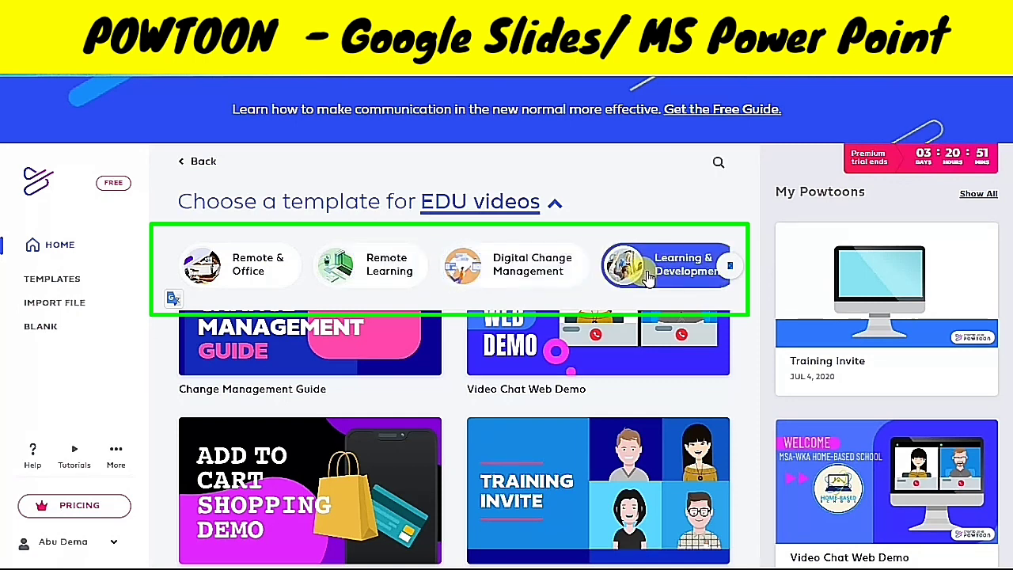
left_click(730, 266)
left_click(396, 265)
left_click(261, 264)
left_click(554, 264)
left_click(669, 276)
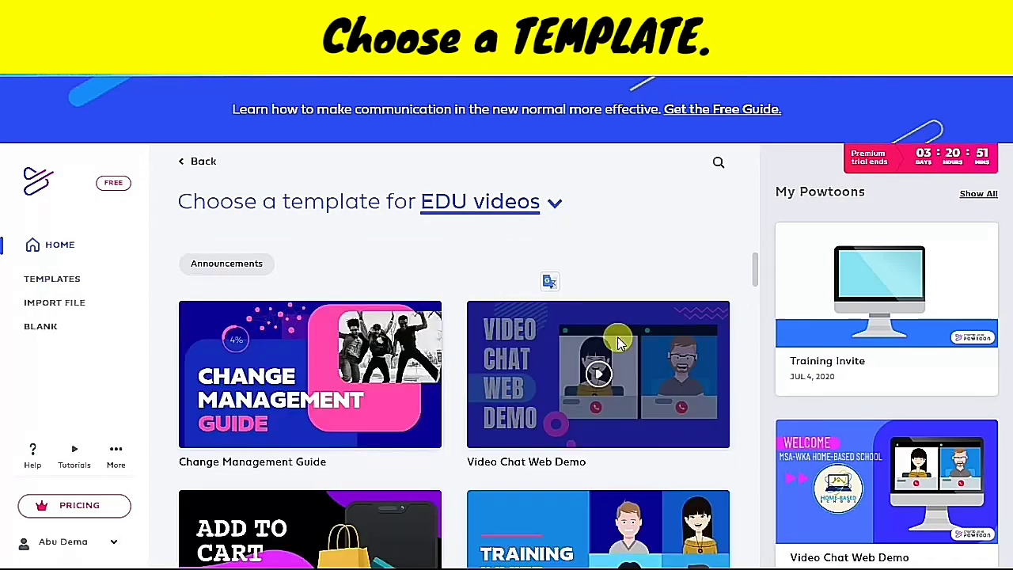
Scroll the template grid down to the Training Invite template
scroll(584, 389, "down", 5)
scroll(584, 389, "down", 6)
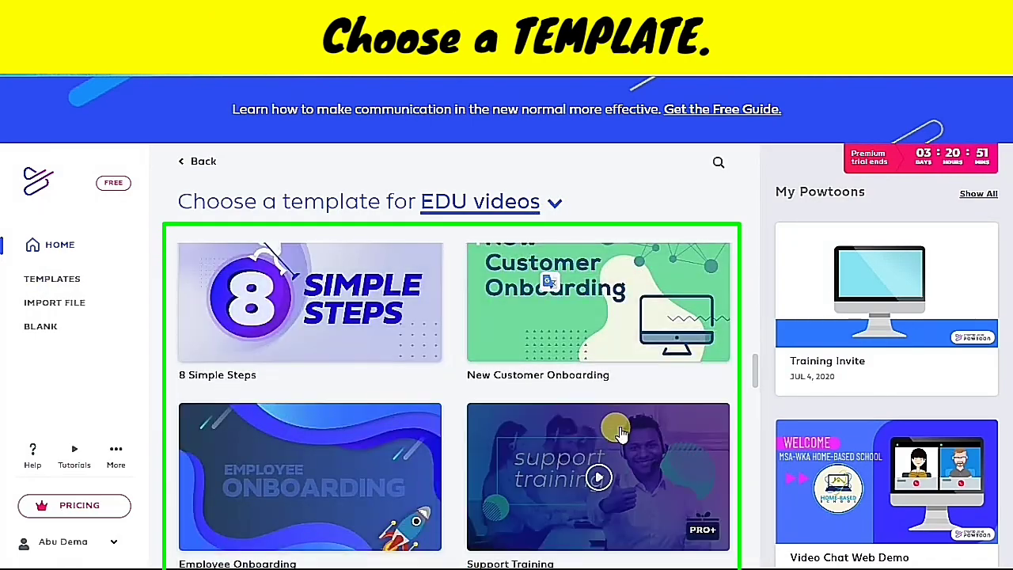
scroll(651, 309, "up", 6)
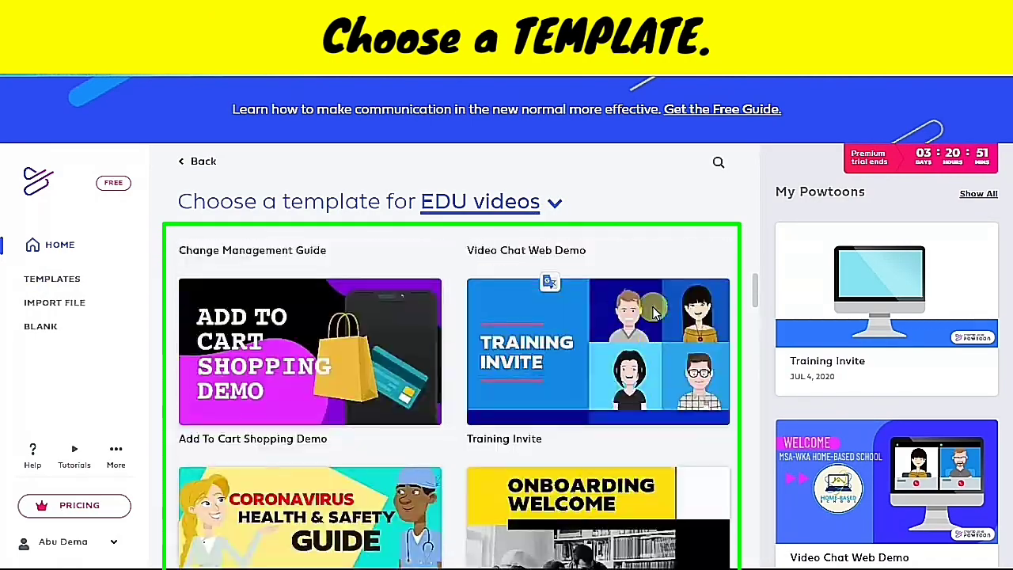
scroll(650, 309, "down", 2)
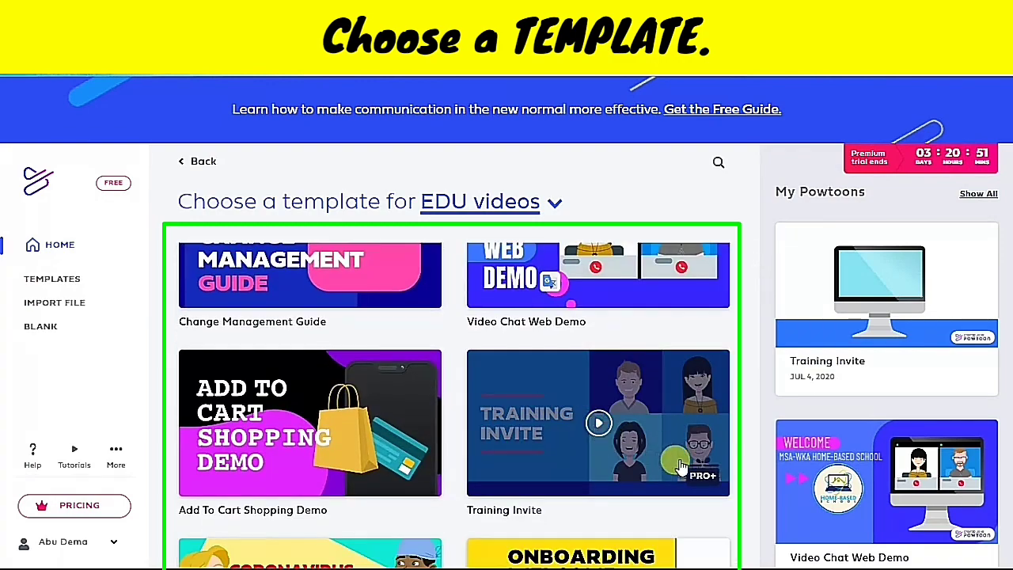
Play the Training Invite template preview, then choose EDIT THIS TEMPLATE
left_click(600, 426)
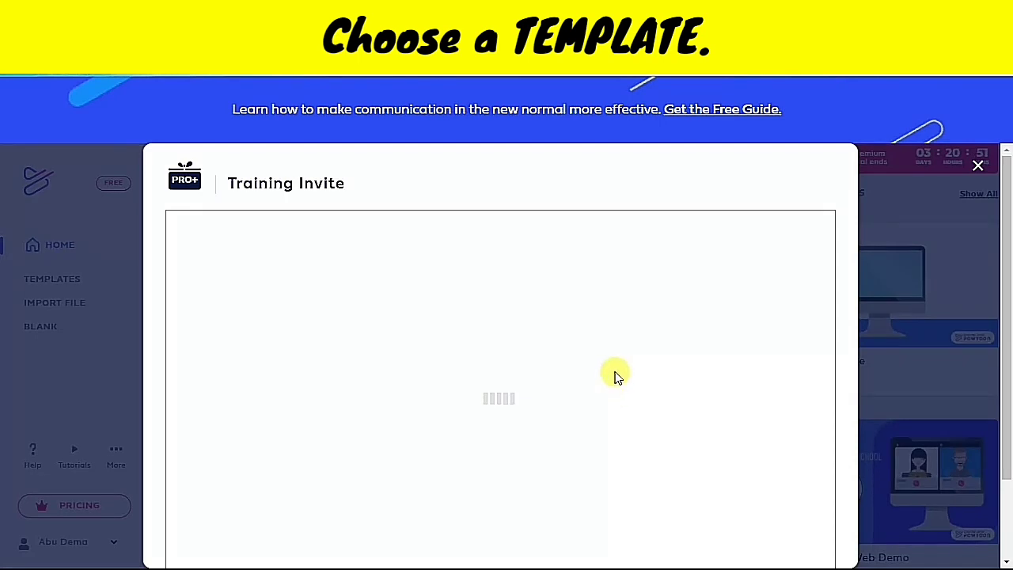
scroll(634, 333, "down", 2)
scroll(654, 306, "up", 2)
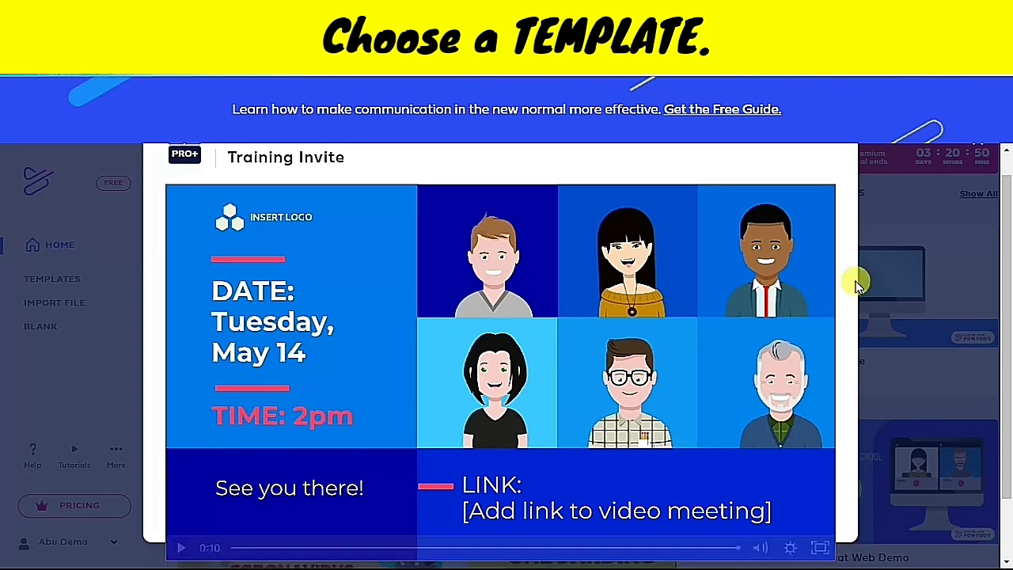
scroll(753, 236, "up", 1)
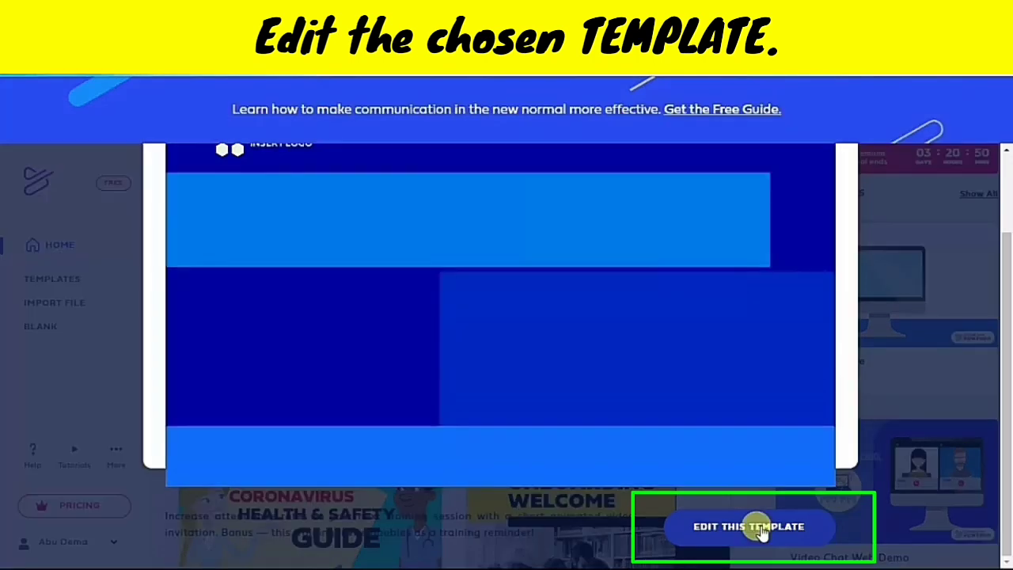
left_click(761, 529)
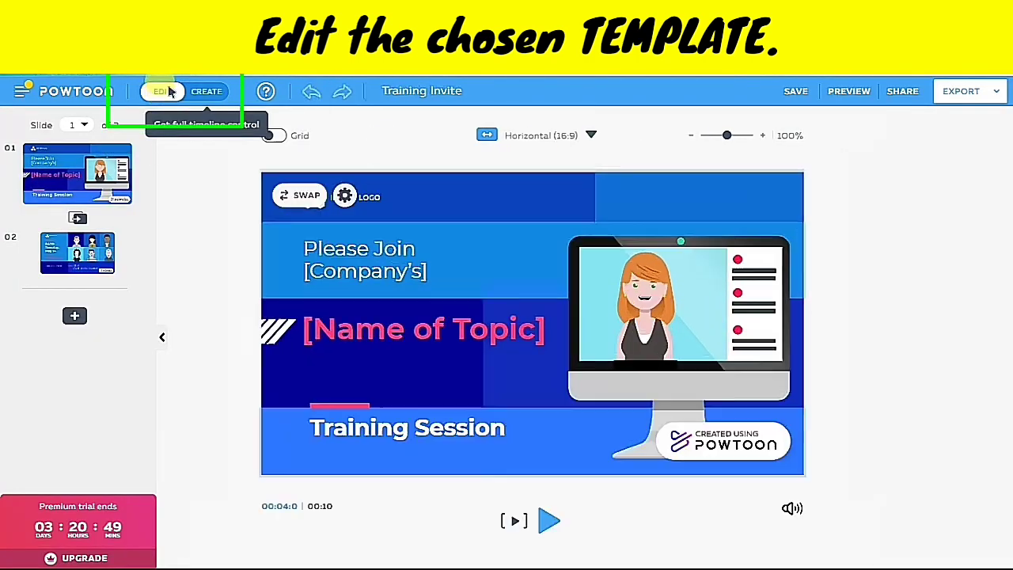
Switch to CREATE mode, view slide 2, and toggle the alignment grid on and off
left_click(205, 92)
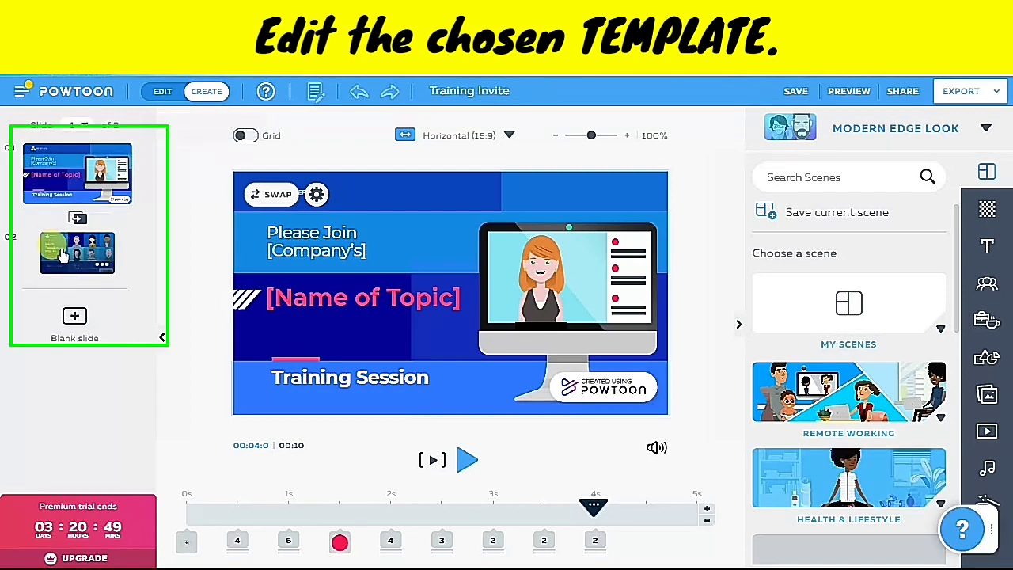
left_click(63, 253)
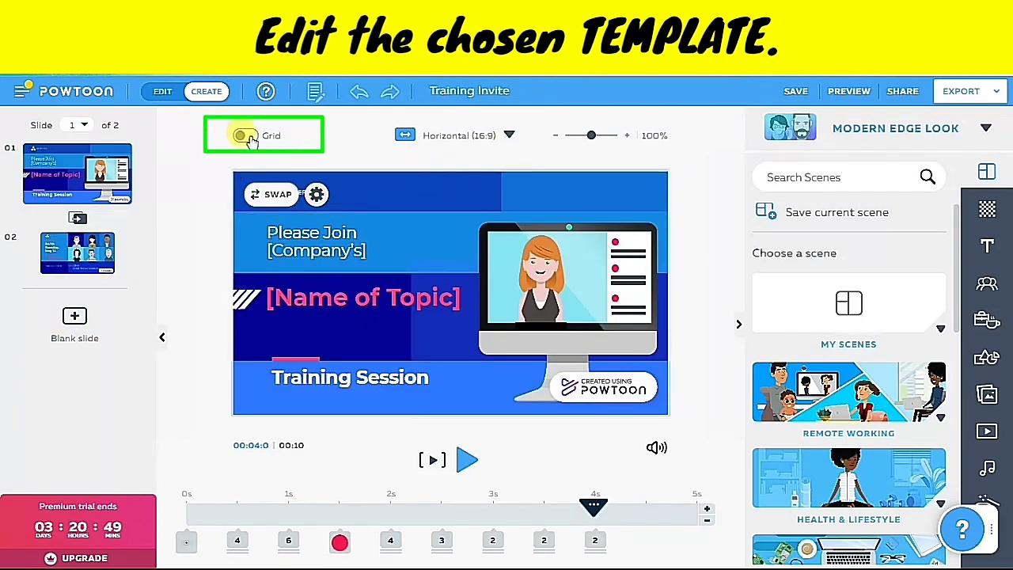
left_click(245, 136)
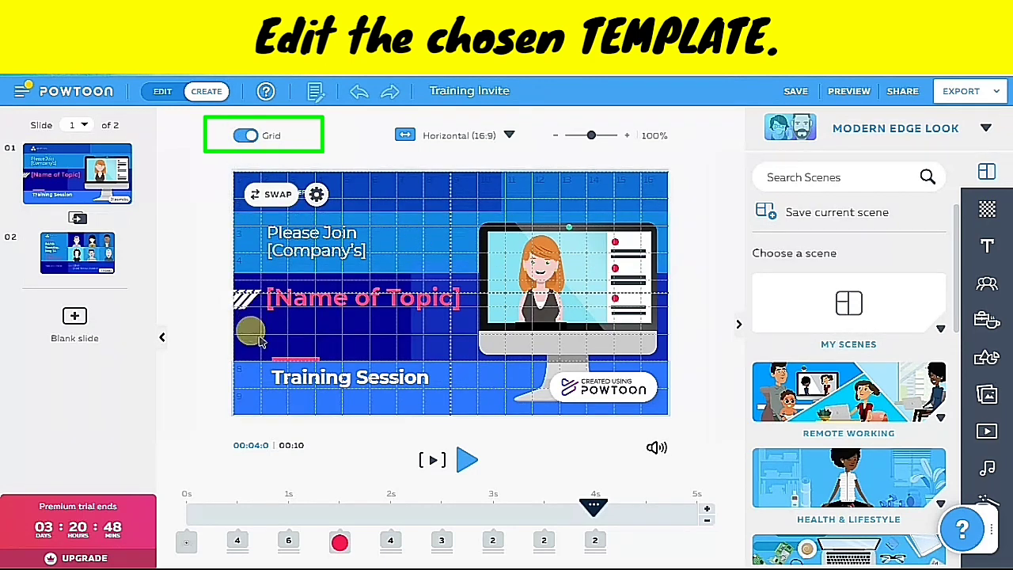
left_click(246, 136)
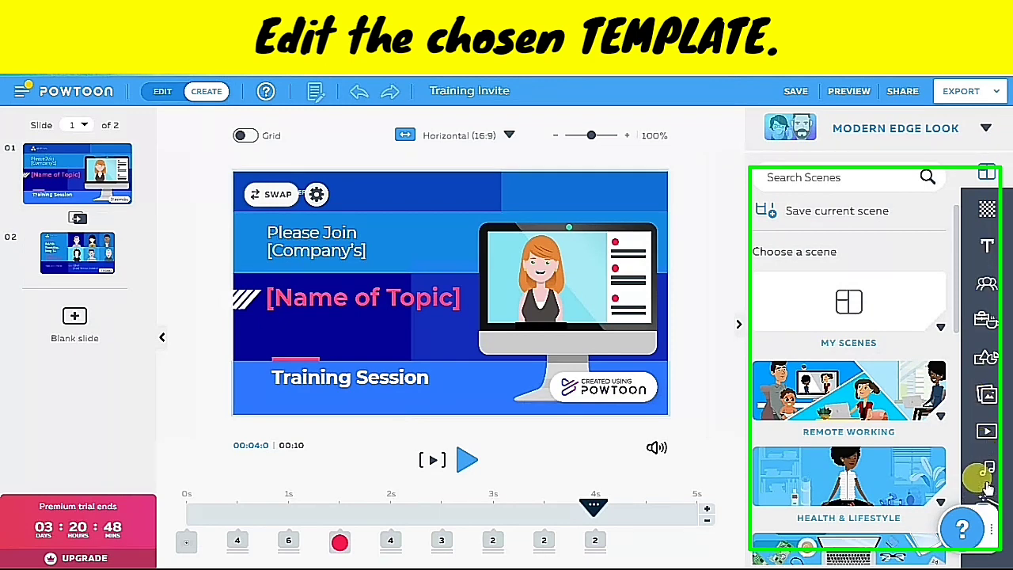
Upload the SIMPLE MATHS TV logo from the computer through My Images onto slide 1
scroll(946, 415, "down", 3)
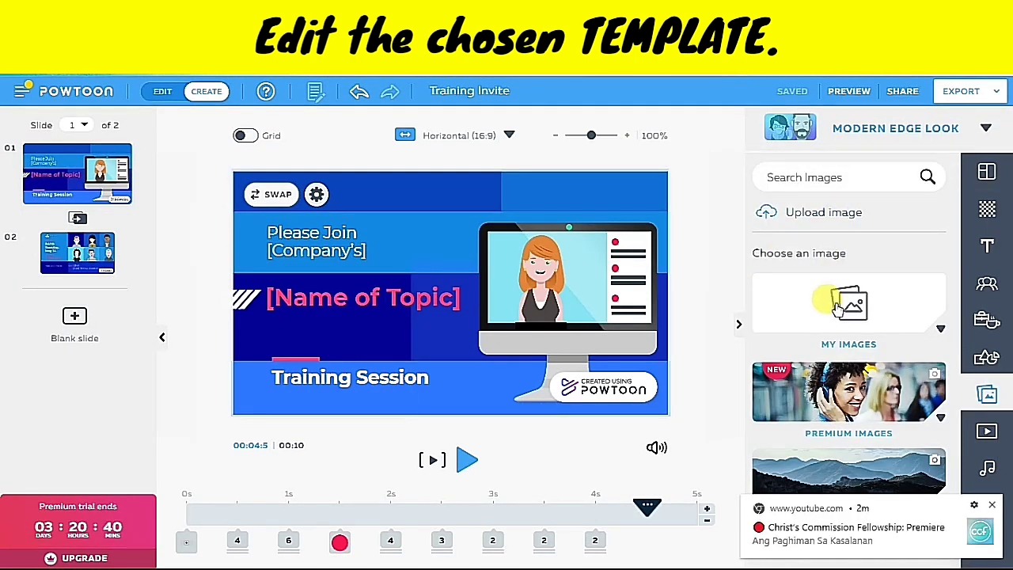
left_click(837, 308)
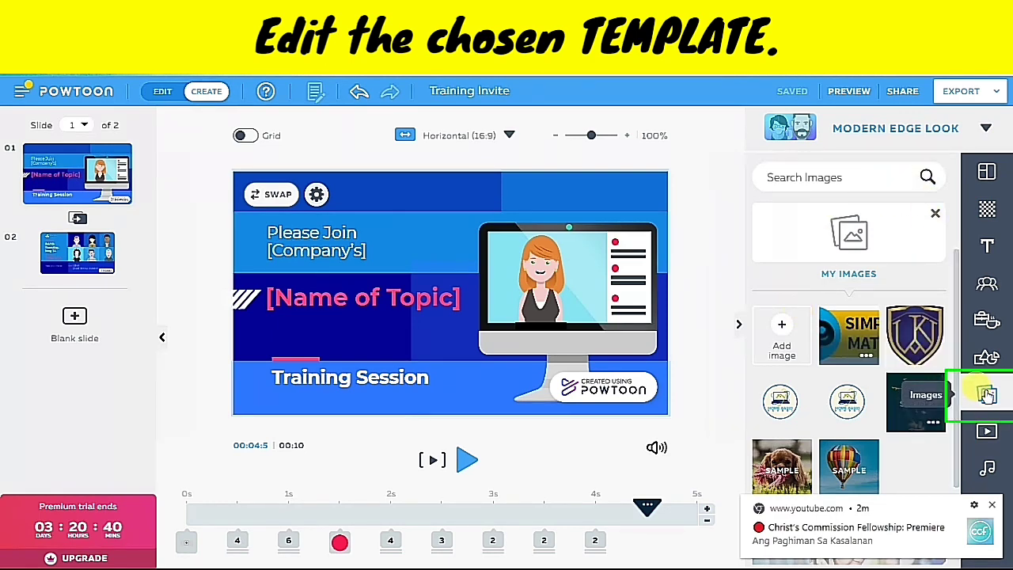
left_click(781, 348)
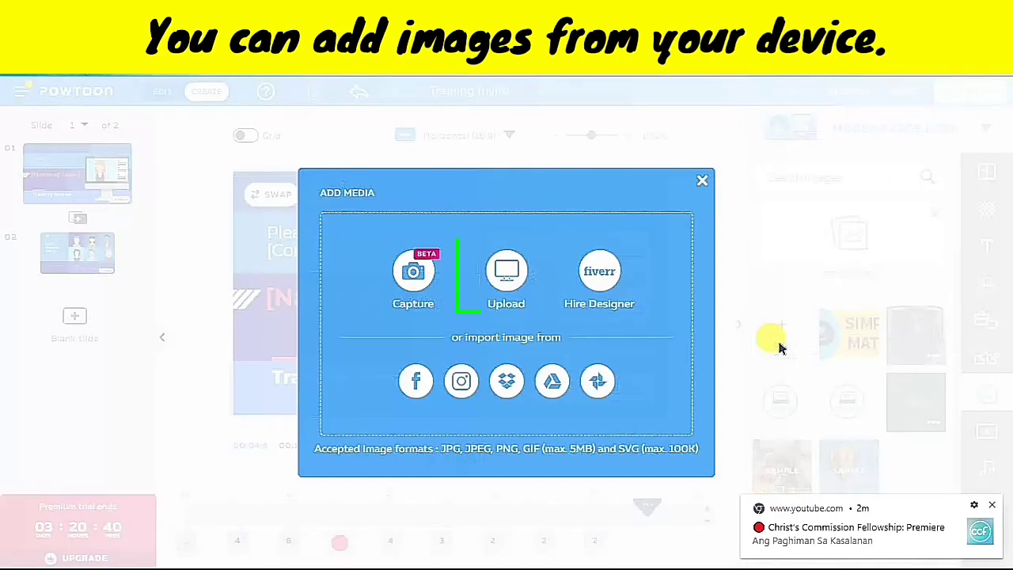
left_click(513, 297)
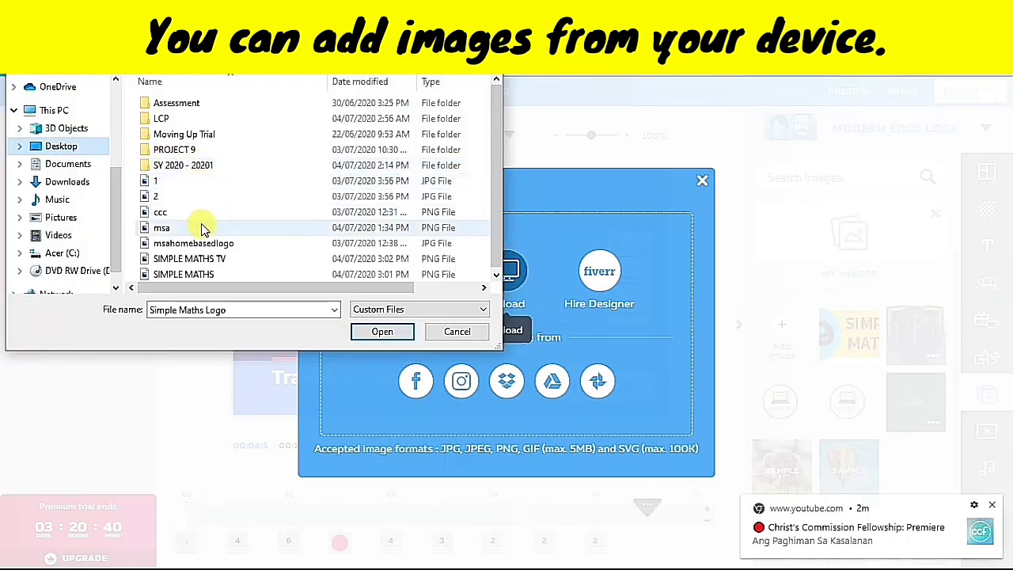
left_click(219, 259)
left_click(399, 331)
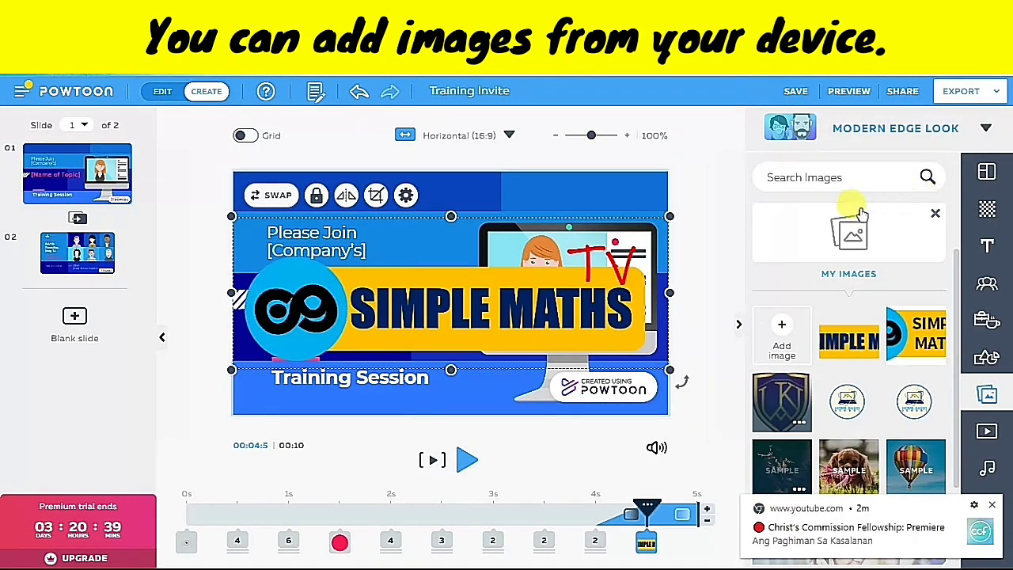
Move and shrink the Simple Maths logo into slide 1's top-left corner above the title
left_click(739, 324)
left_click_drag(482, 322, 441, 264)
left_click_drag(736, 311, 490, 208)
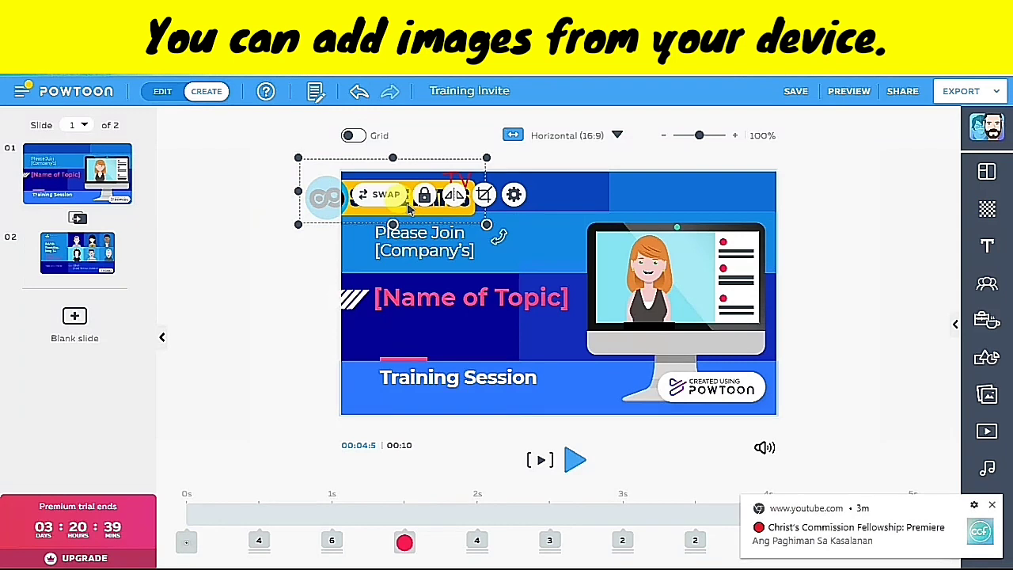
left_click_drag(424, 206, 453, 218)
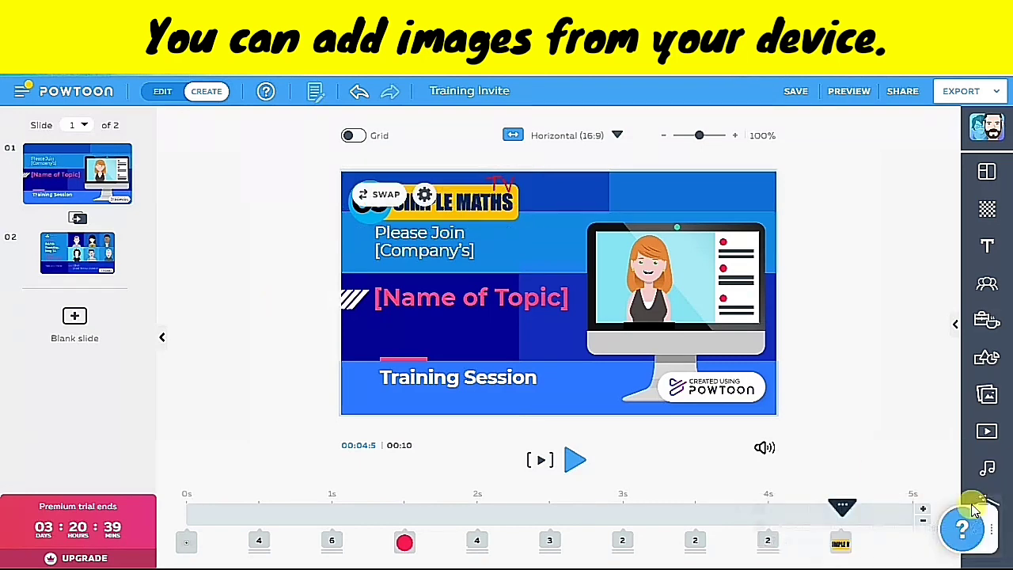
left_click(841, 543)
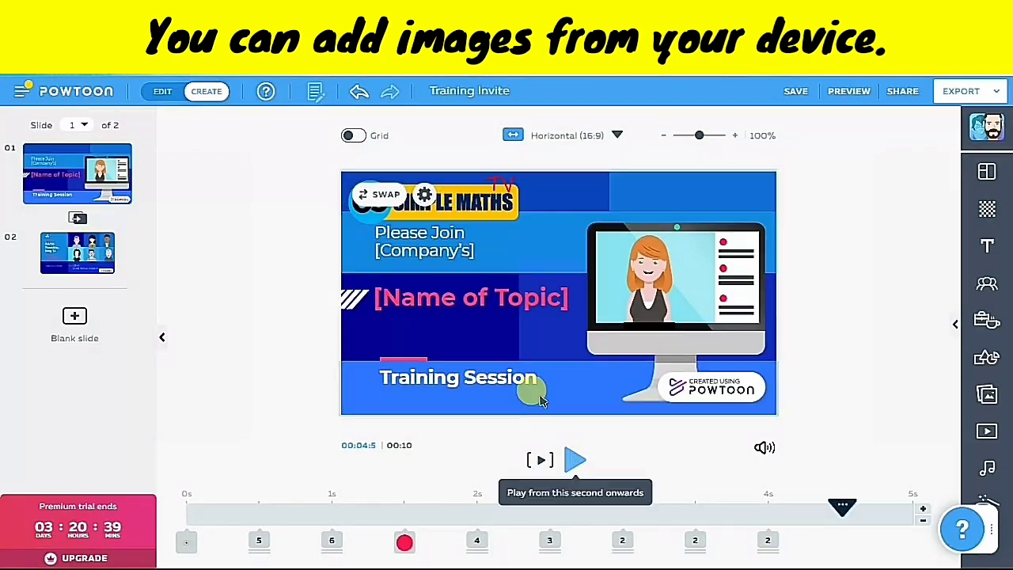
left_click(450, 247)
left_click(451, 248)
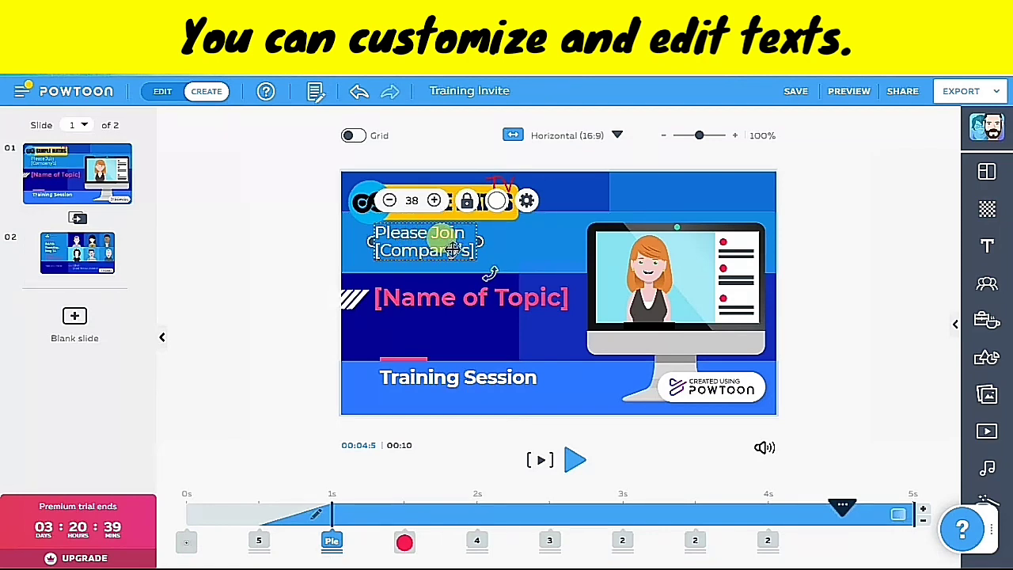
Replace 'Please Join [Company's]' with 'Make learning Maths Simple' and widen its text box
double_click(453, 249)
left_click_drag(472, 250, 428, 247)
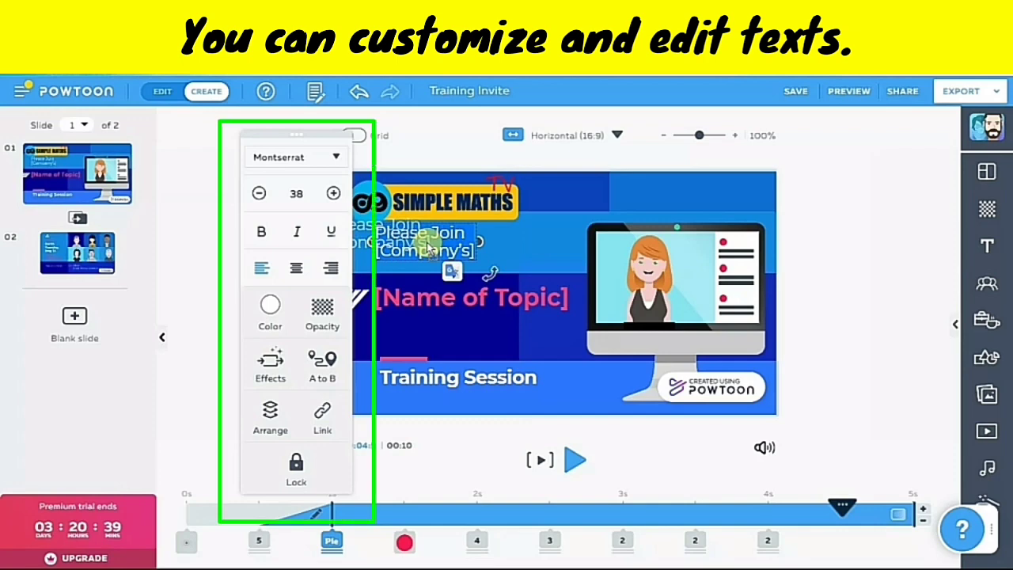
type("Make learni")
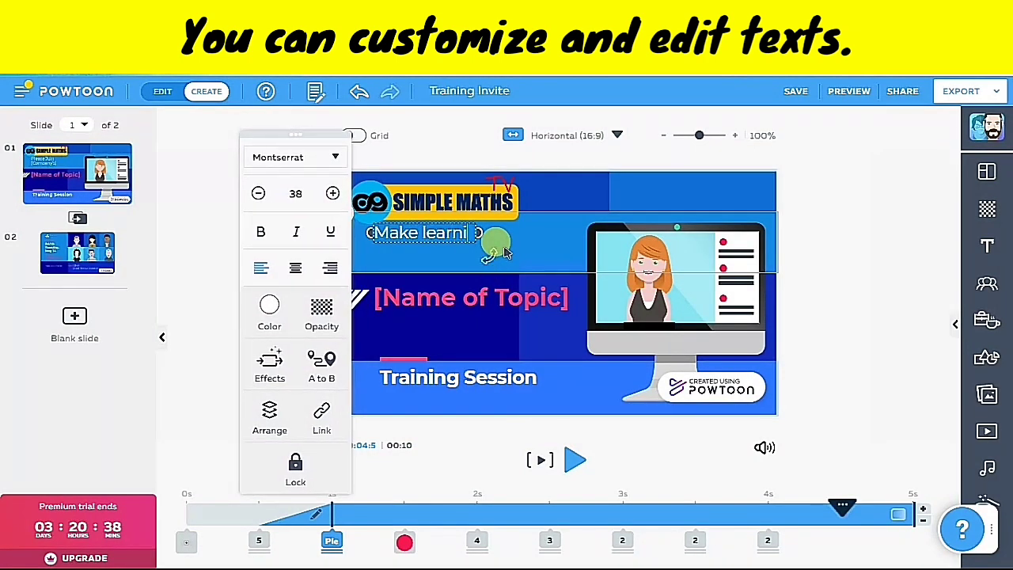
type("ng Maths S")
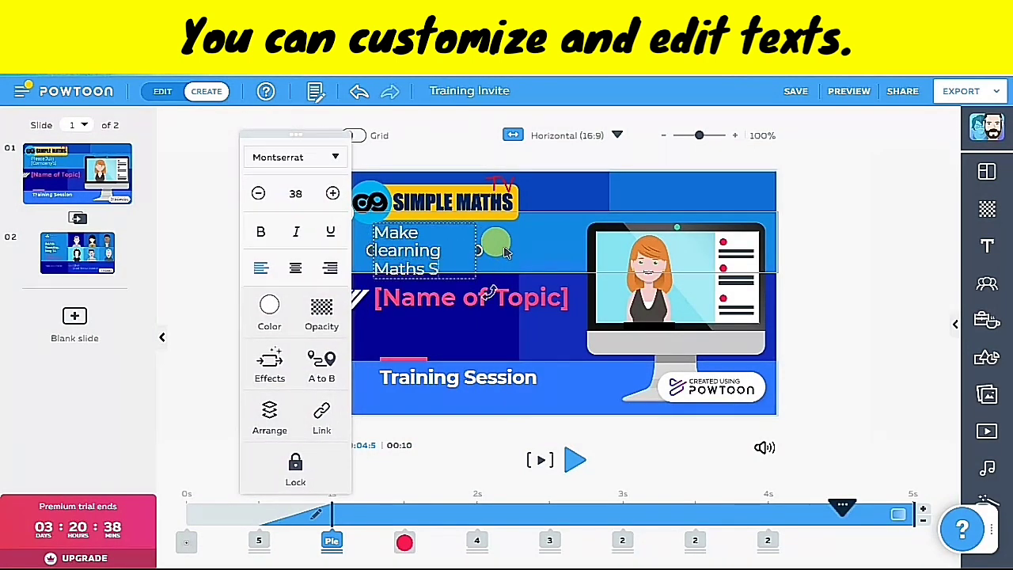
type("imple")
key("Escape")
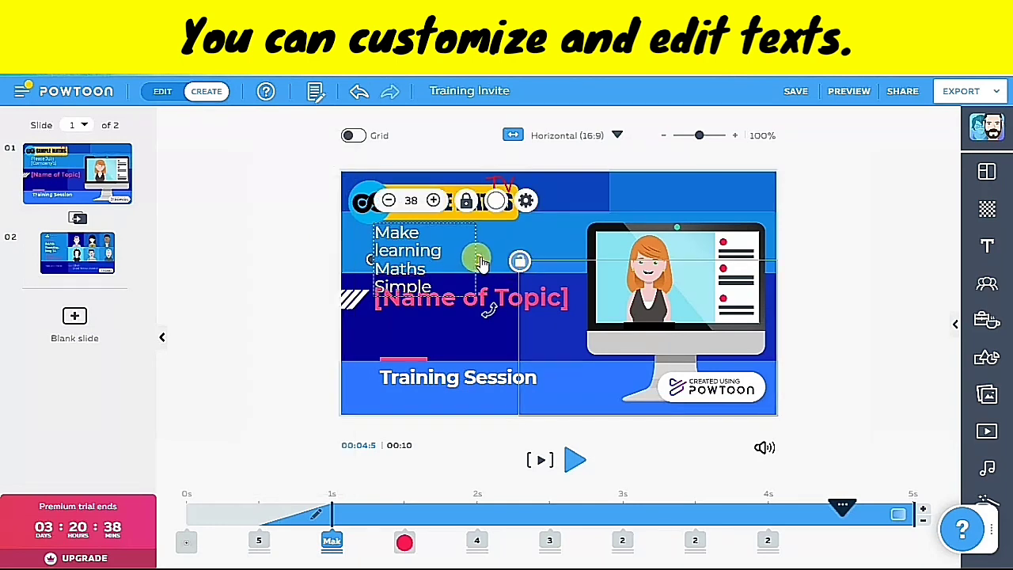
left_click_drag(477, 260, 520, 258)
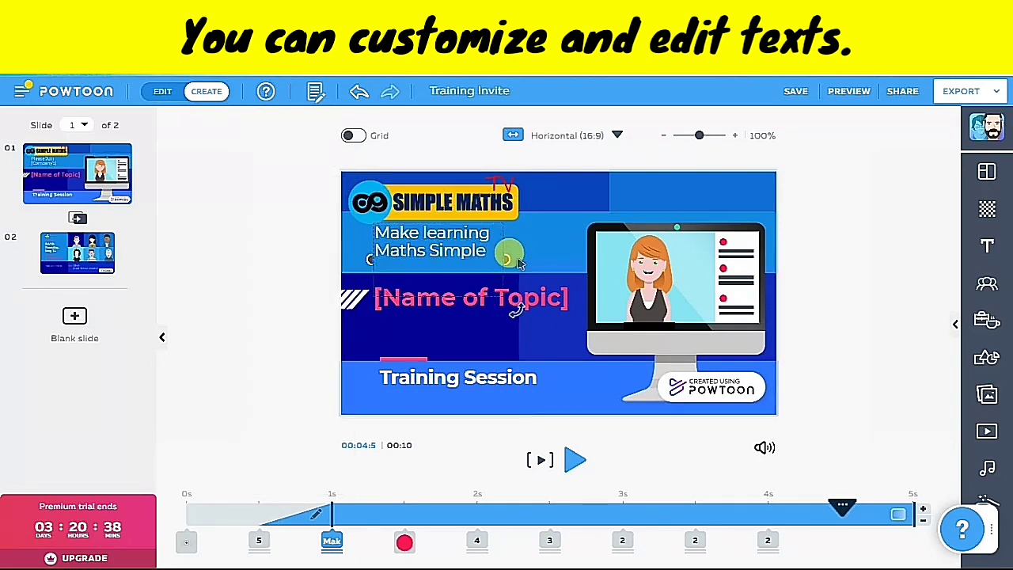
left_click(427, 232)
key("BackSpace")
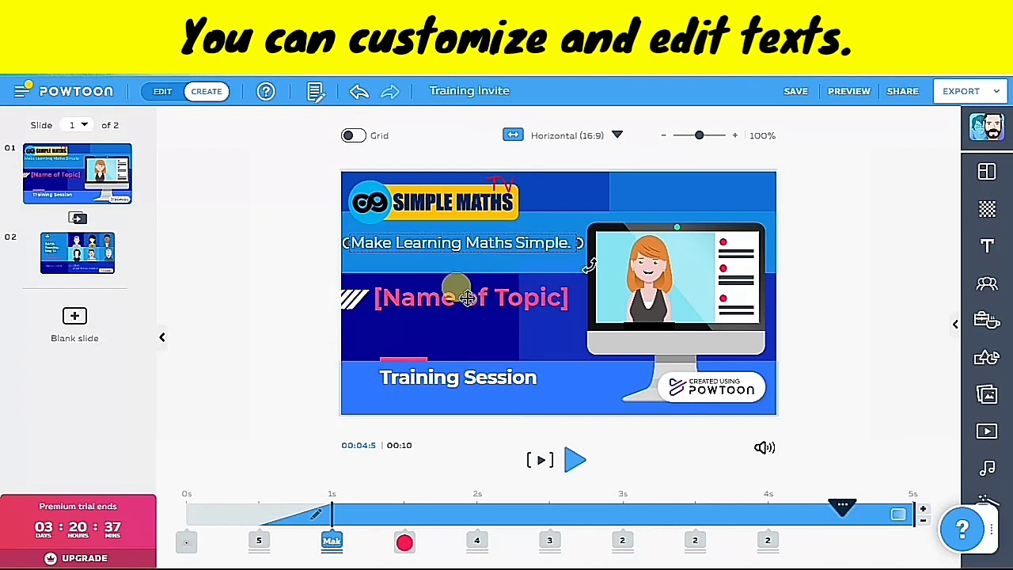
Change the [Name of Topic] text to 'How to Teach MATH'
left_click(468, 298)
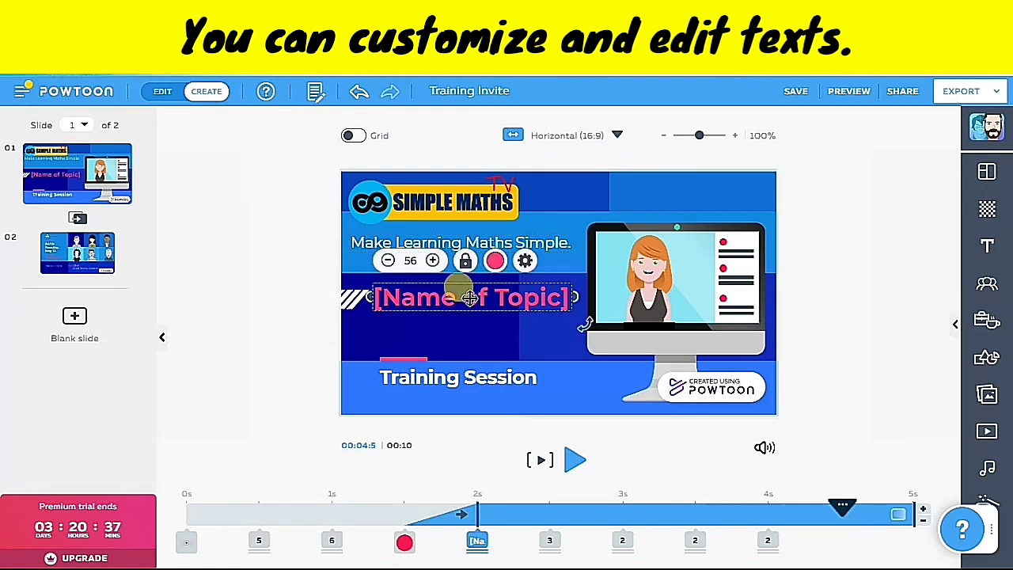
left_click(554, 295)
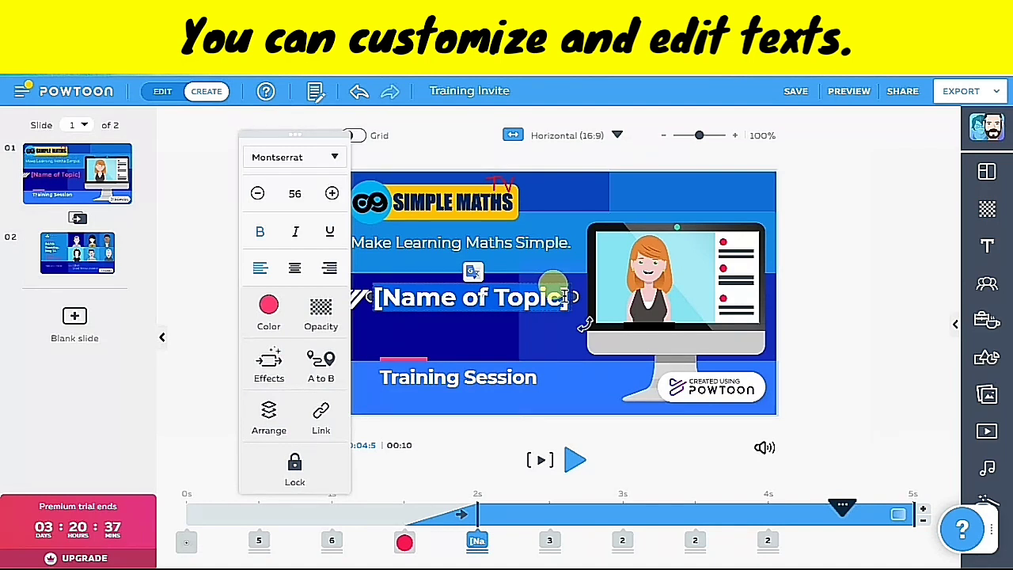
type("How to Teach MATH Online?")
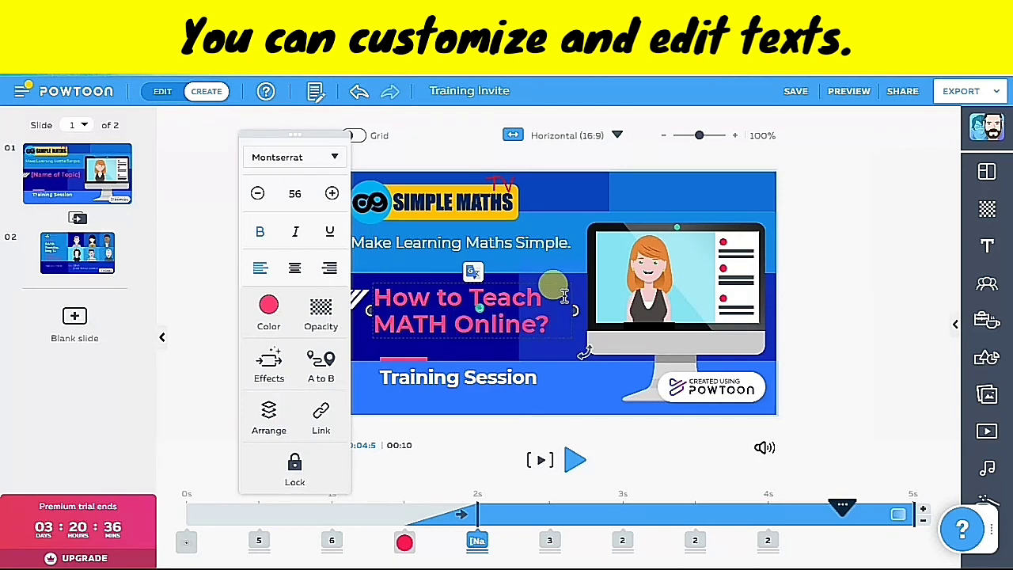
left_click(448, 369)
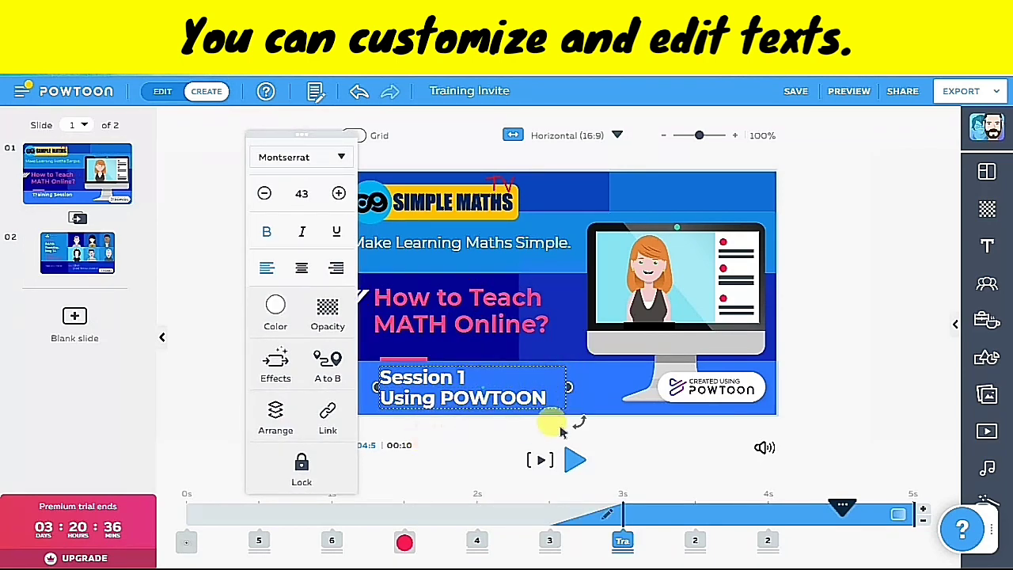
left_click(400, 207)
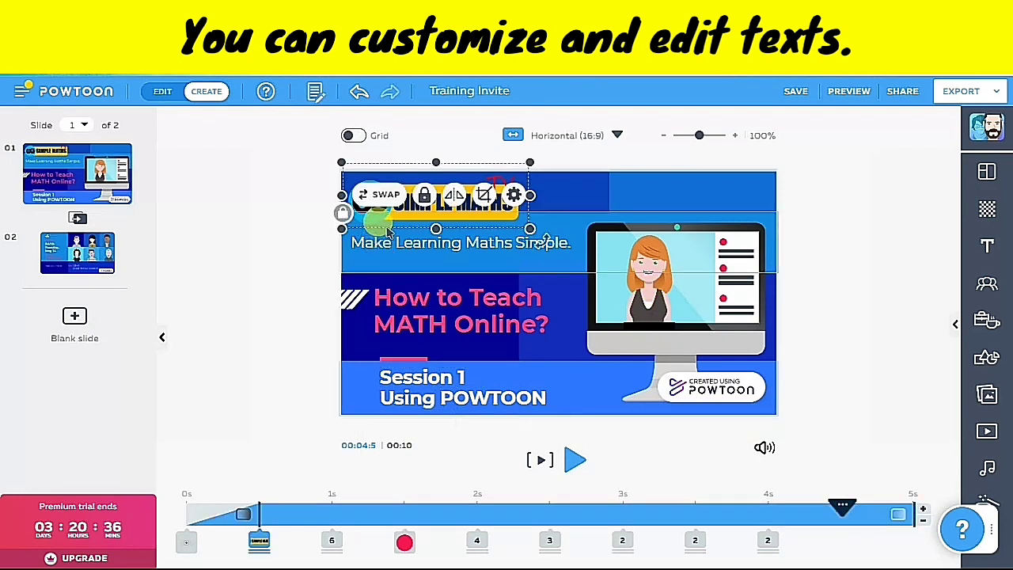
Copy the Simple Maths logo and paste it at the top-left of slide 2
right_click(414, 210)
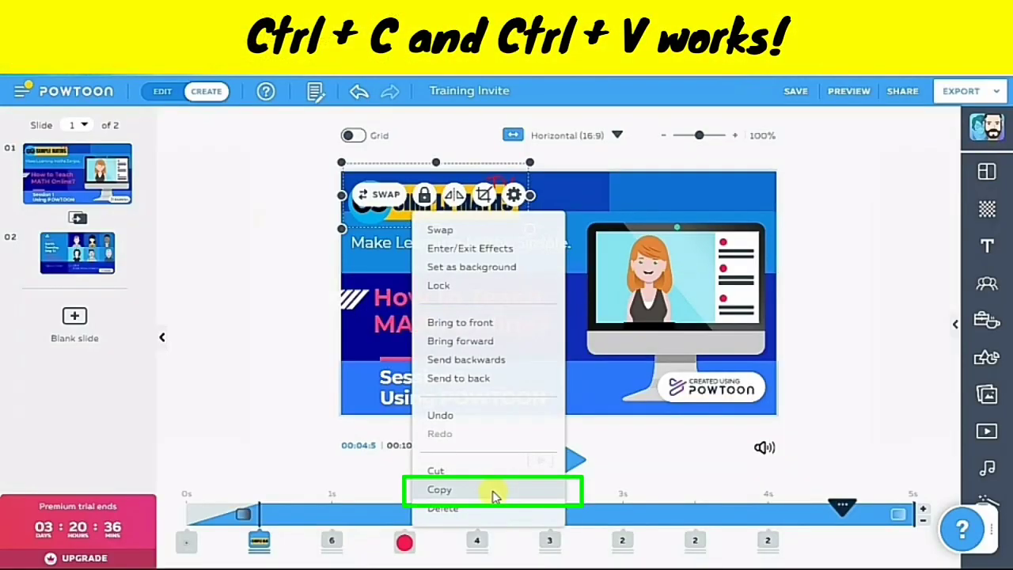
left_click(492, 496)
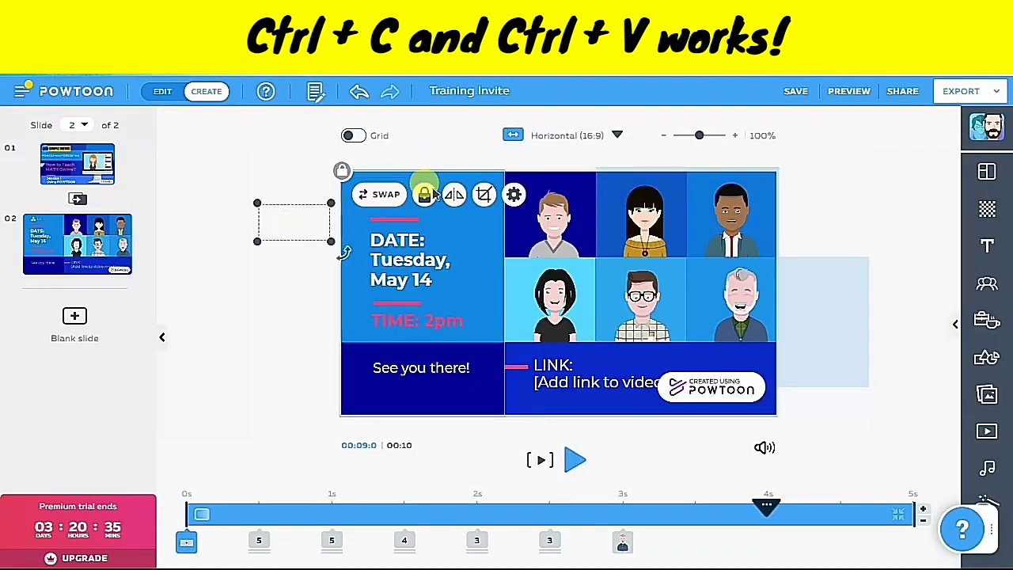
right_click(441, 151)
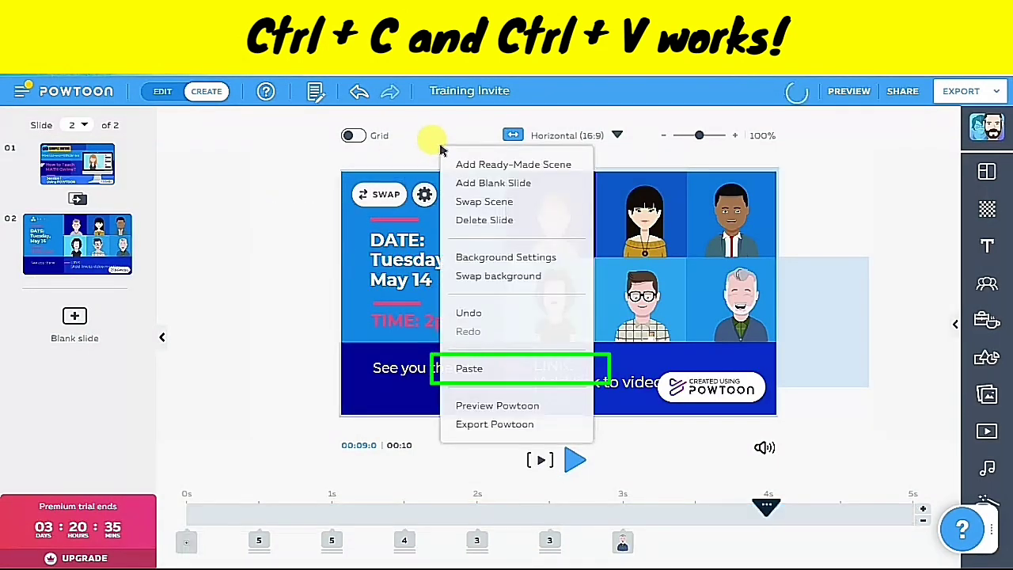
left_click(499, 371)
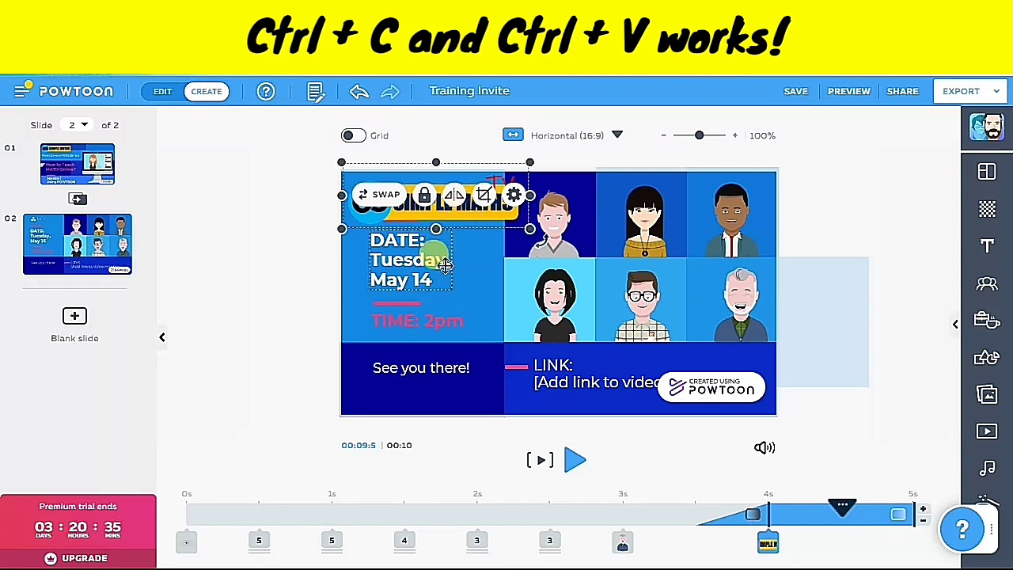
left_click(418, 273)
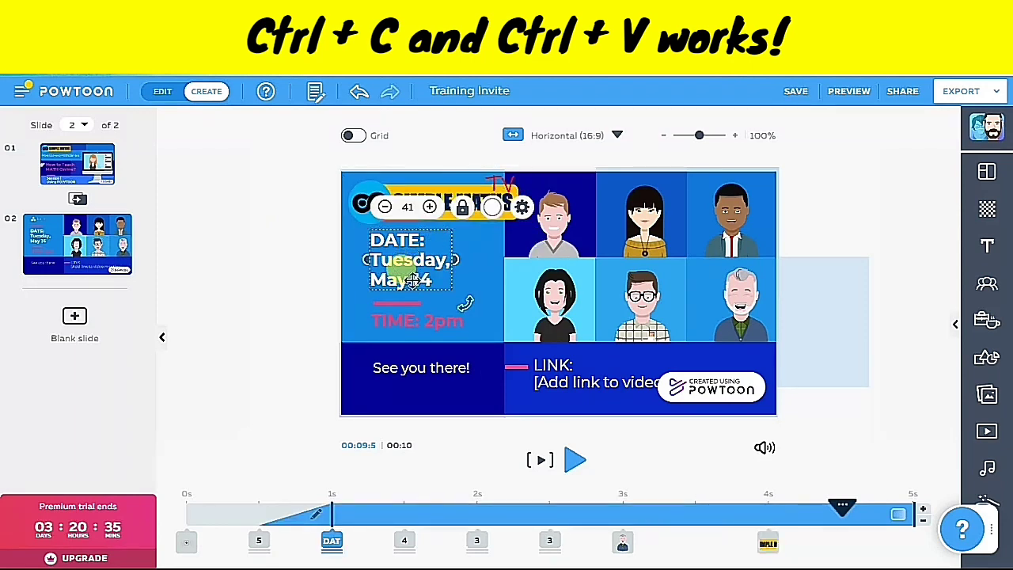
Replace the Tuesday, May 14 date with Friday July 10 and the 2pm time with 9 AM
key("BackSpace")
type("Frida")
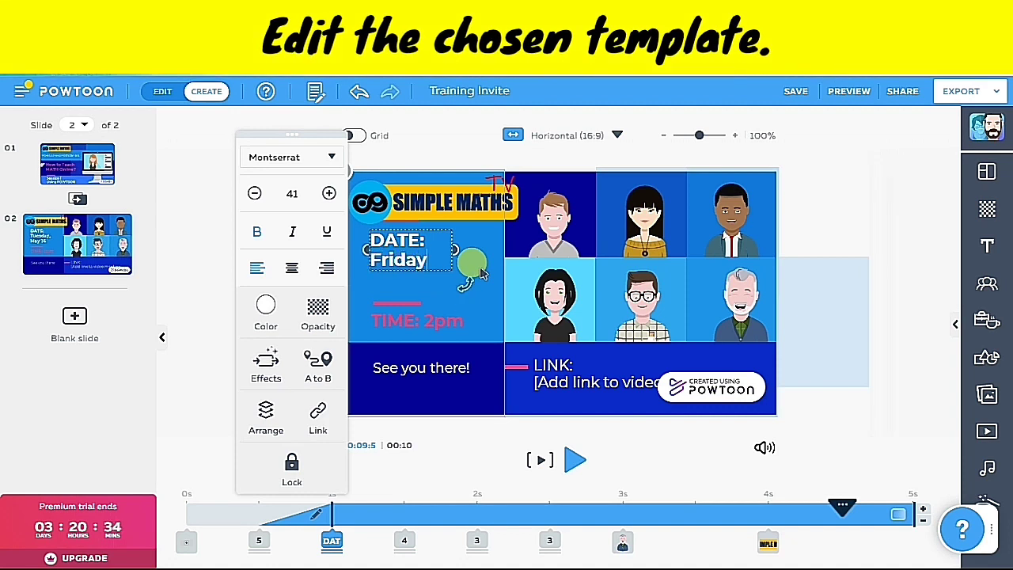
type("y")
key("Return")
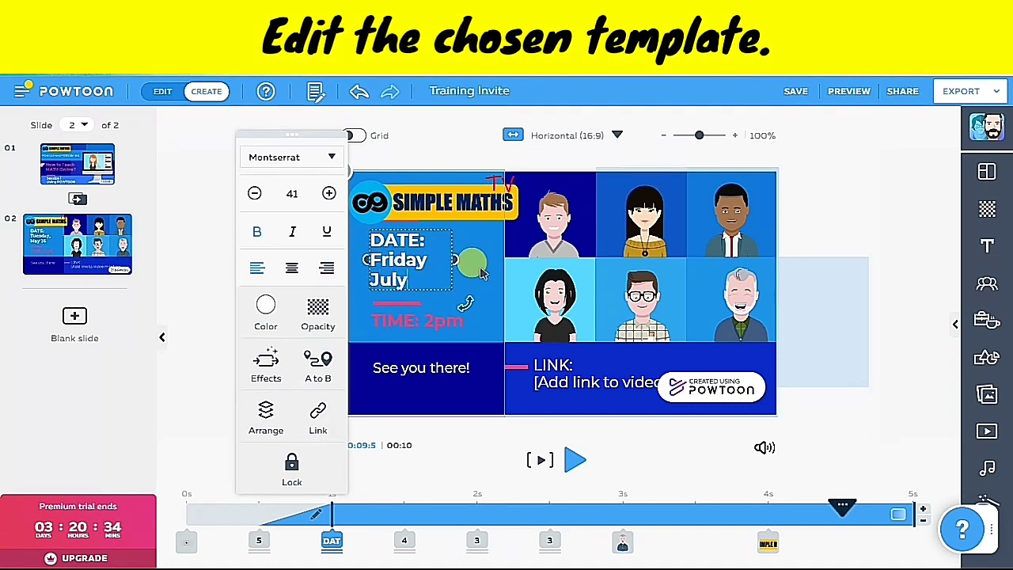
left_click(433, 320)
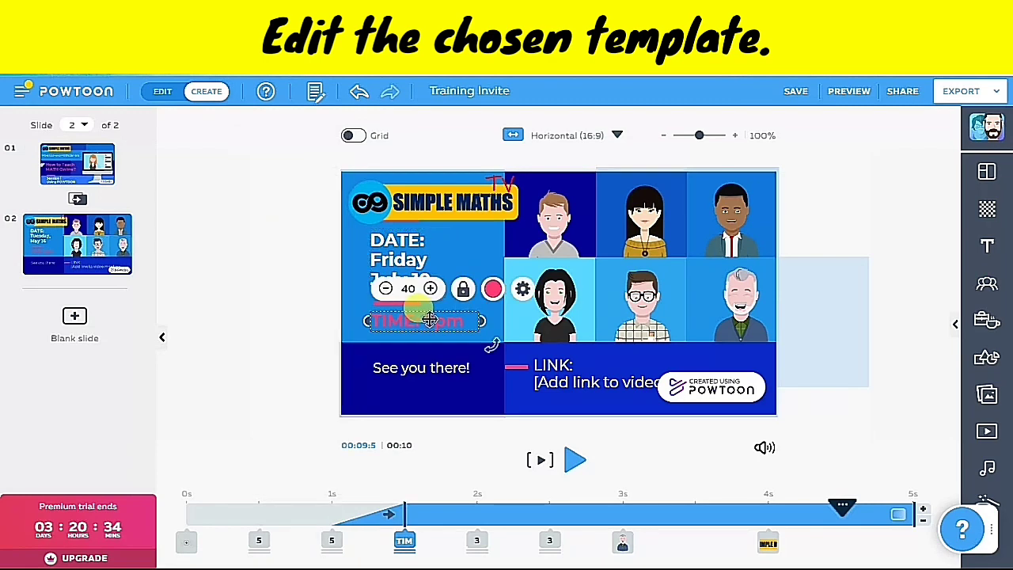
double_click(434, 320)
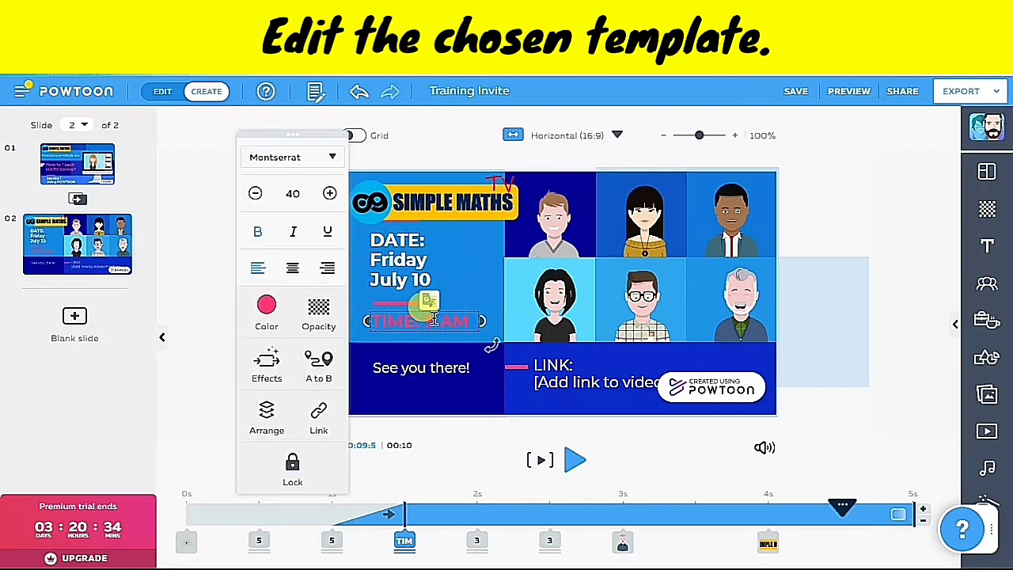
left_click(595, 366)
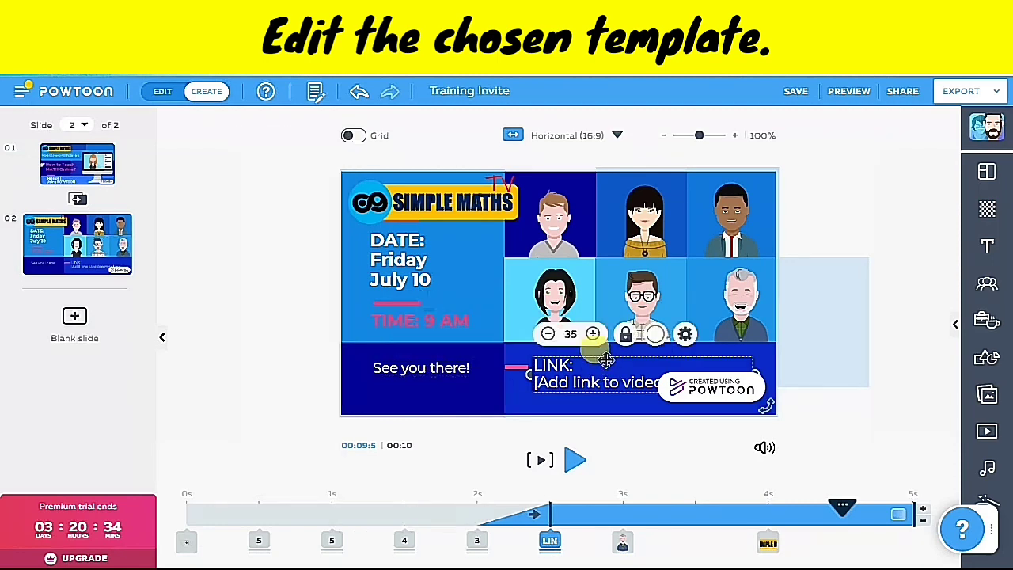
left_click(605, 360)
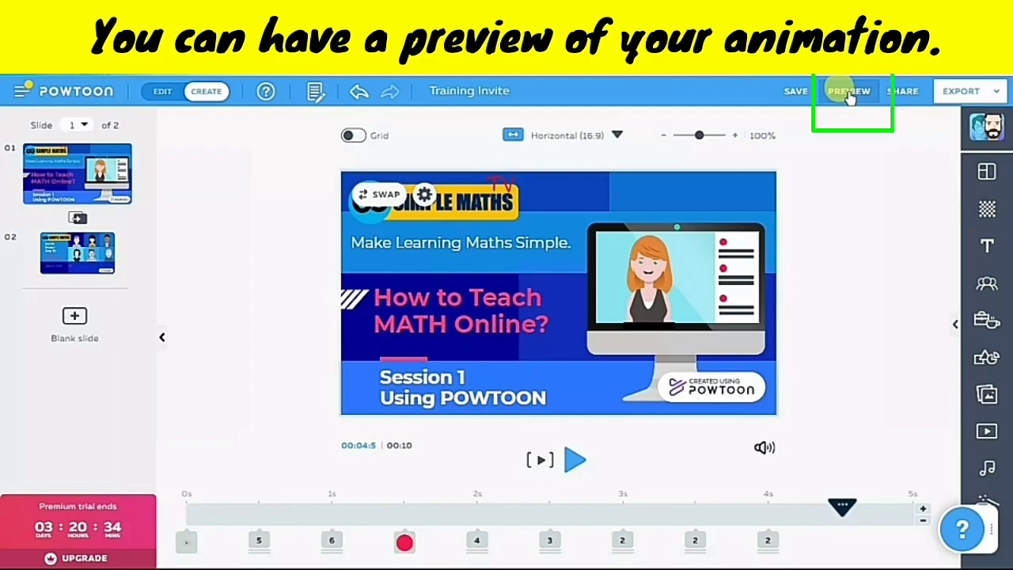
Preview the animation, add two seconds to slide 2, and make the logo appear from its start
left_click(849, 91)
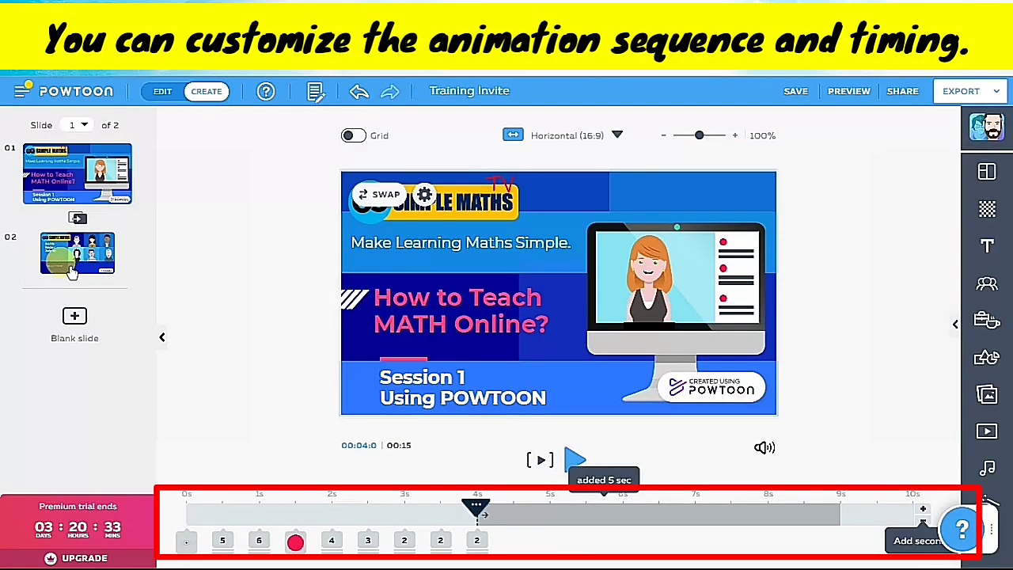
left_click(140, 268)
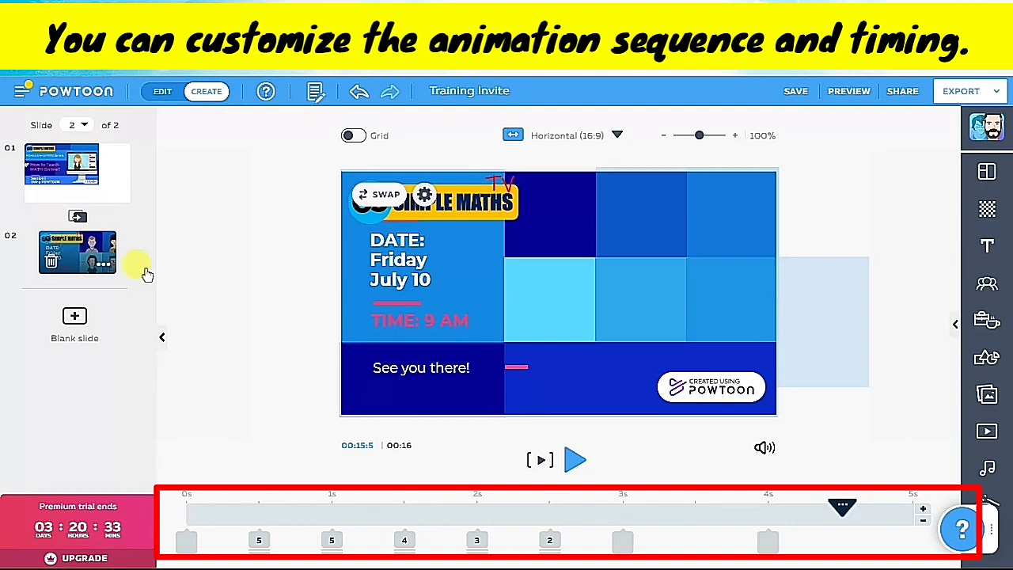
left_click(923, 515)
left_click(924, 516)
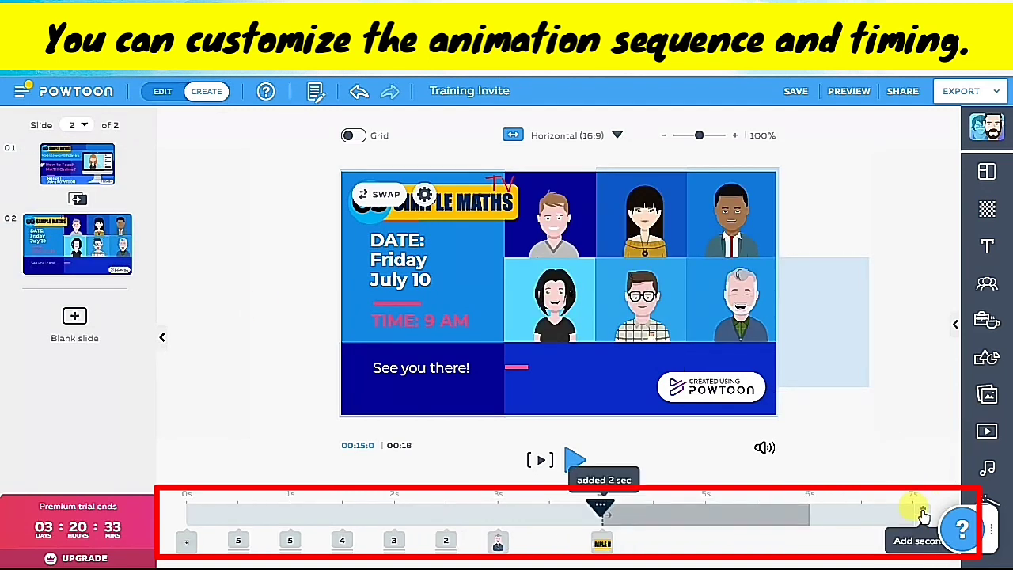
left_click(923, 515)
left_click(923, 515)
left_click_drag(510, 544, 214, 546)
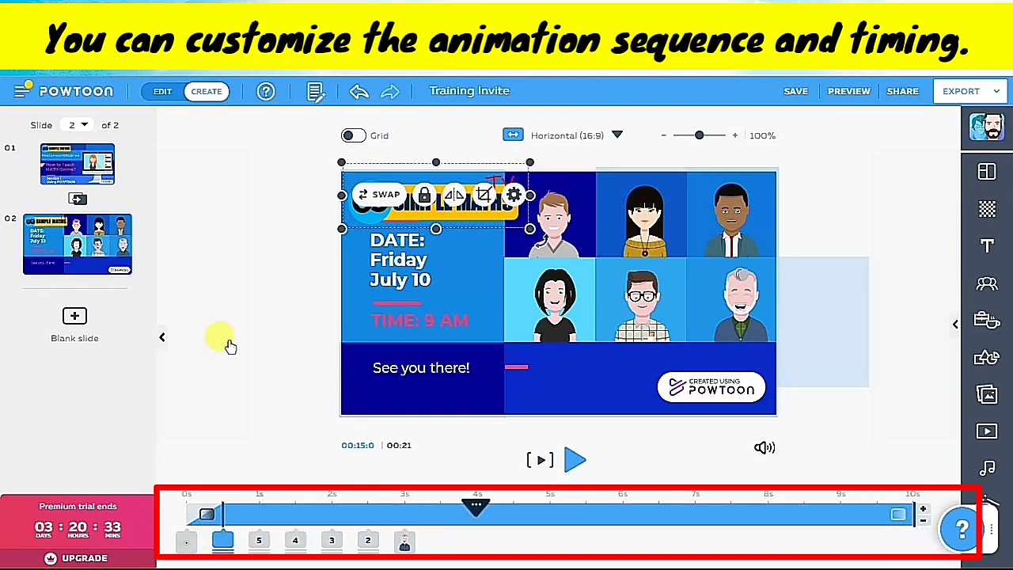
left_click(256, 362)
left_click(85, 160)
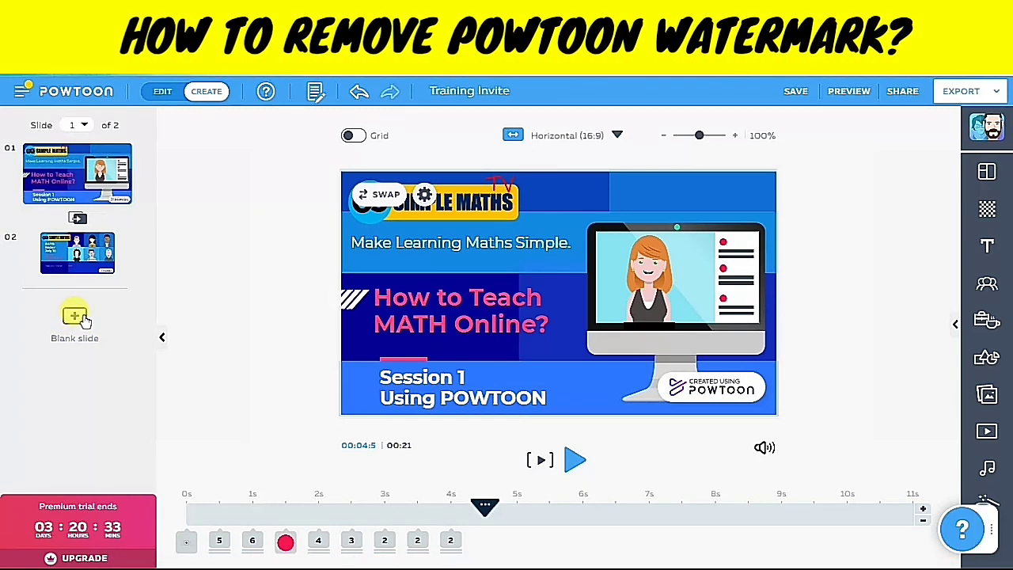
Insert a blank slide and move it to the front of the Powtoon
left_click(83, 318)
left_click_drag(105, 240, 92, 160)
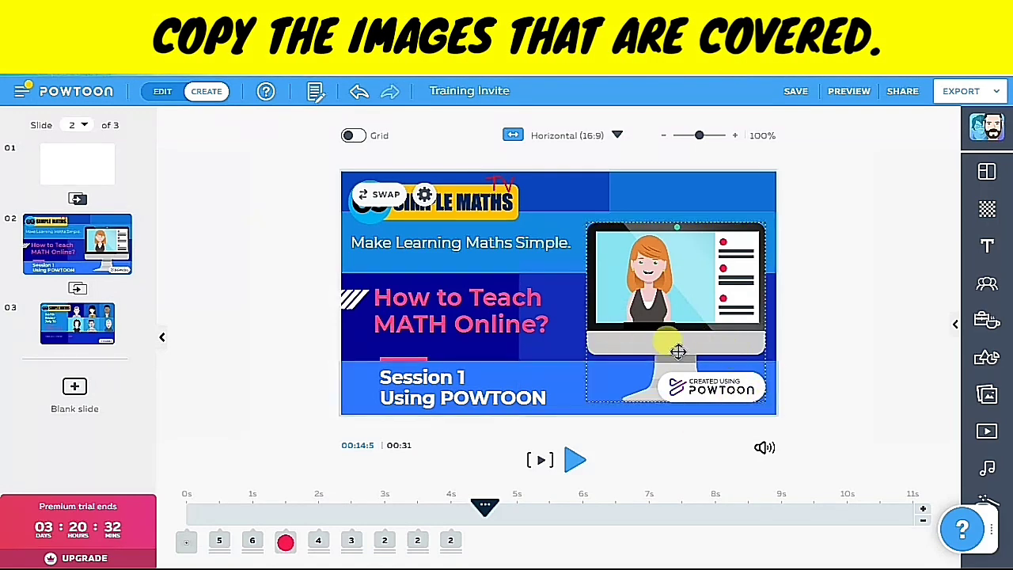
left_click(588, 402)
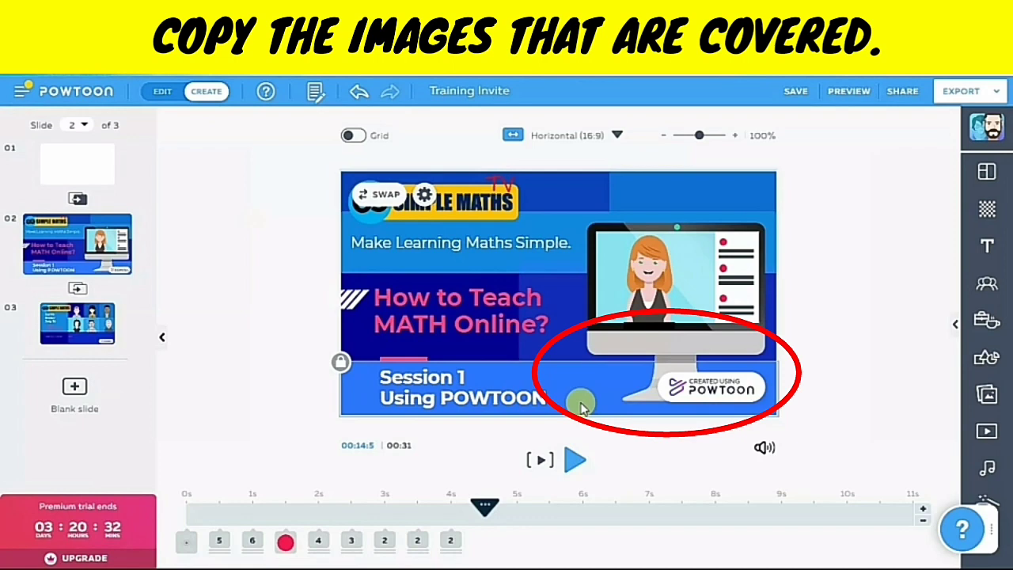
Copy the computer illustration from the Session 1 slide and go to blank slide 1
left_click(662, 343)
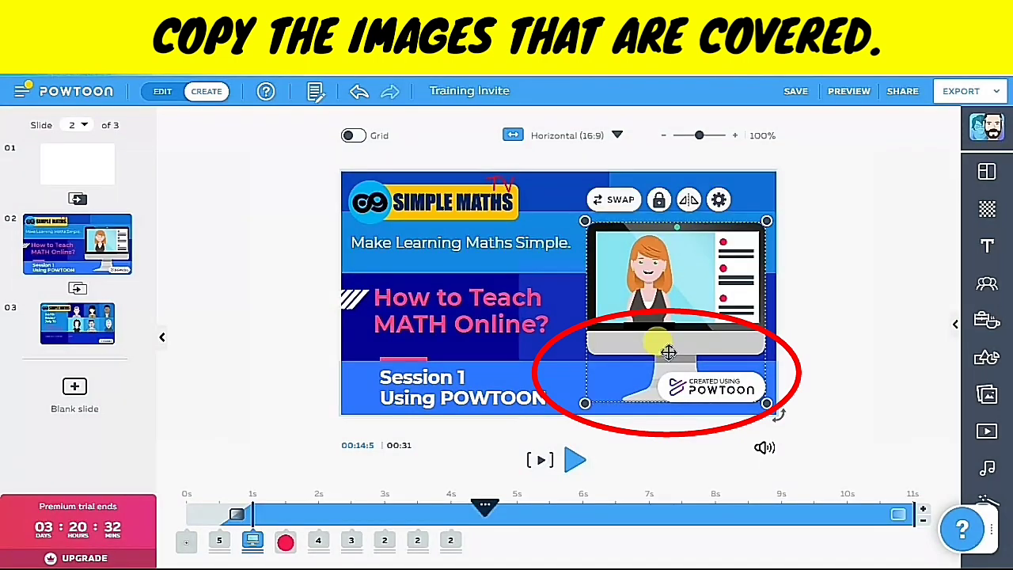
right_click(663, 349)
left_click(696, 443)
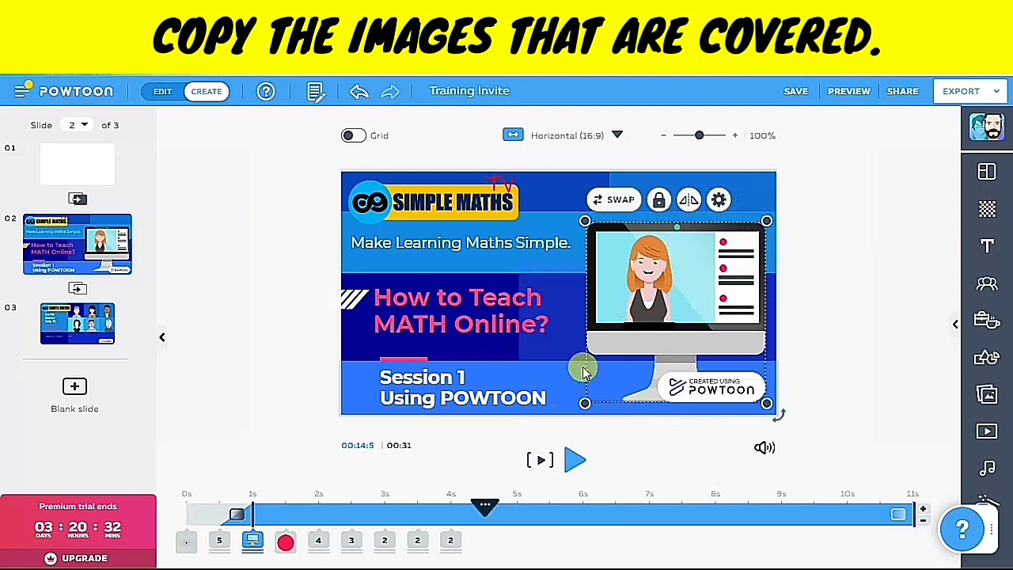
left_click(103, 163)
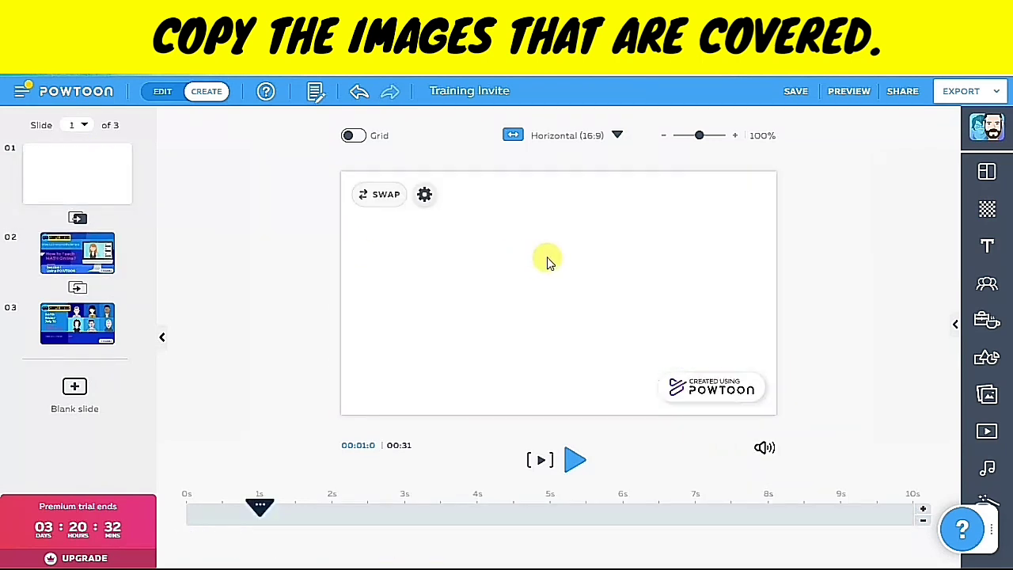
Paste the monitor near slide 1's top, then unlock and copy the Session 1 blue banner
key("ctrl+v")
left_click_drag(622, 260, 536, 232)
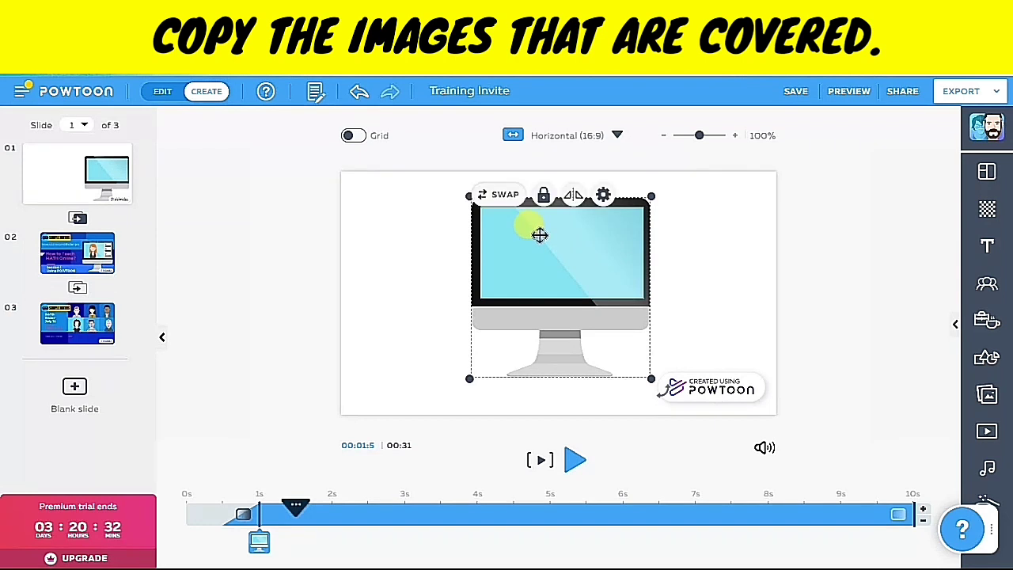
left_click(80, 248)
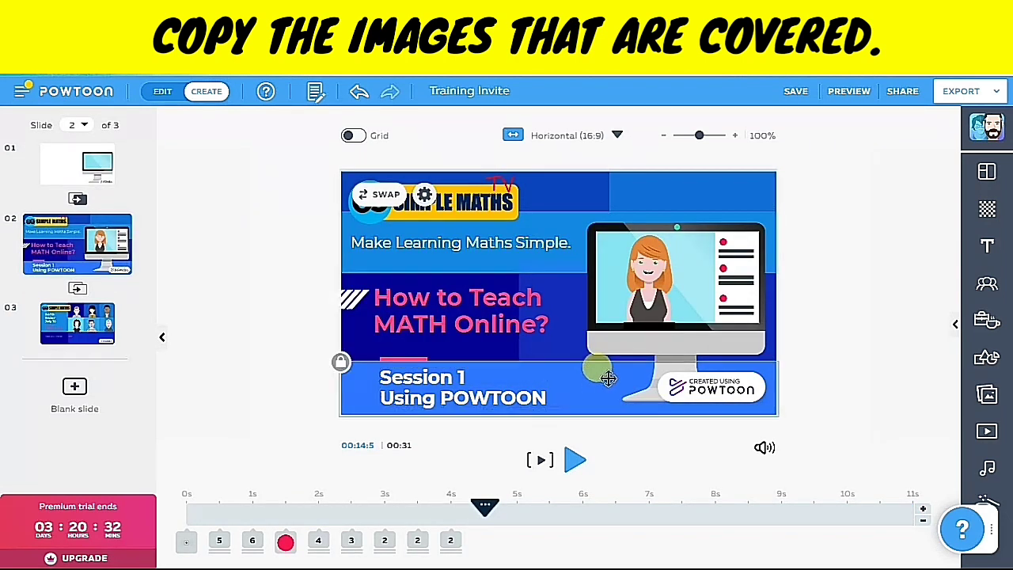
right_click(585, 412)
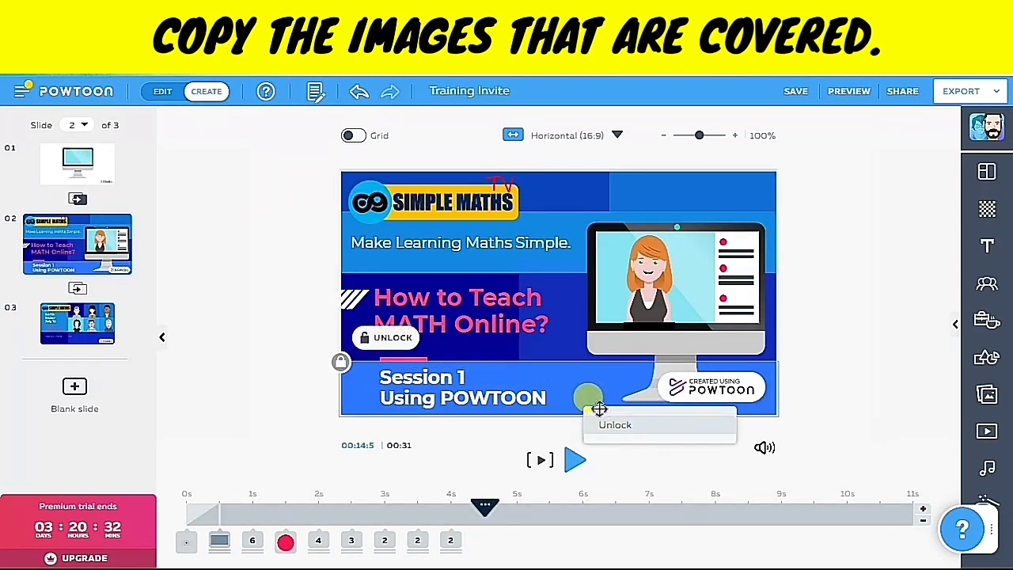
left_click(601, 424)
right_click(586, 392)
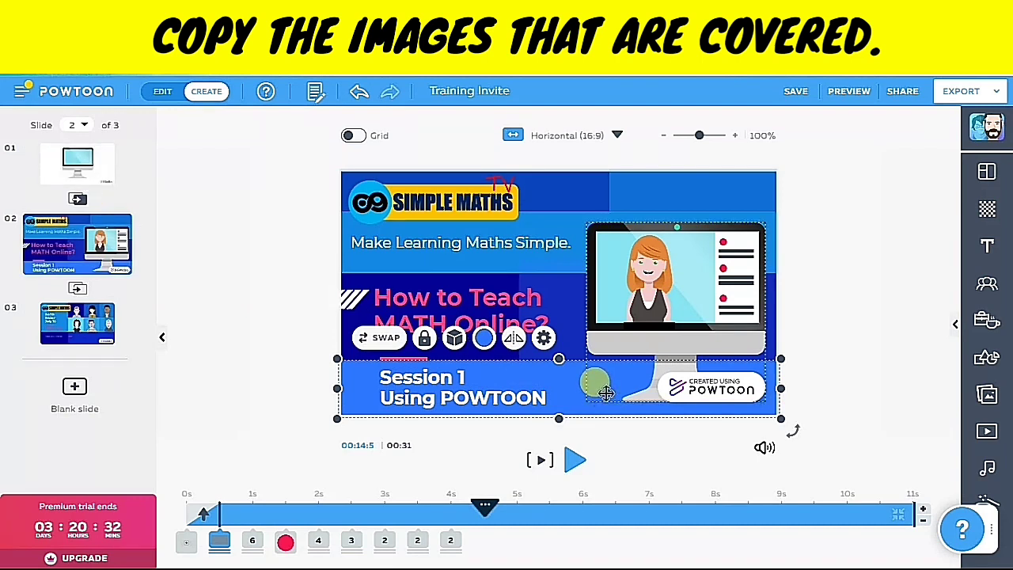
left_click(632, 362)
Paste the blue banner onto slide 1 and bring the monitor in front of it
left_click(78, 166)
key("ctrl+v")
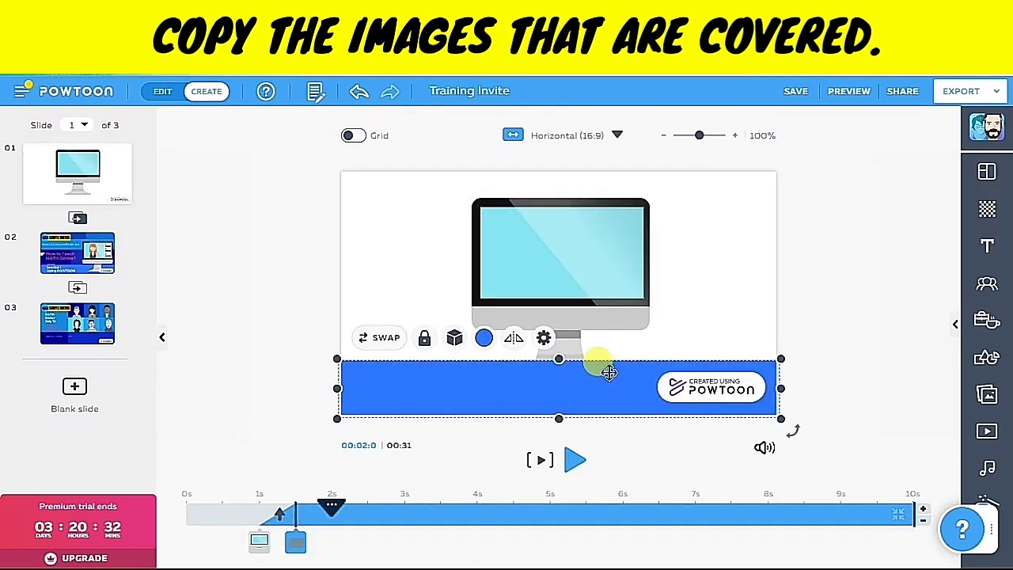
right_click(607, 273)
left_click(685, 296)
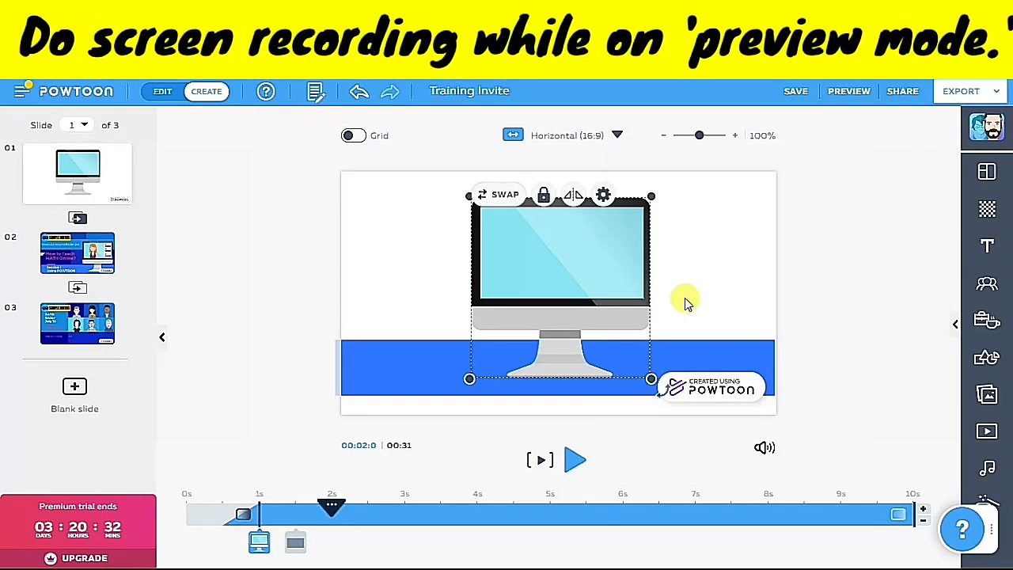
Deselect the slide objects and bring up slide 2's slide options menu
left_click(308, 249)
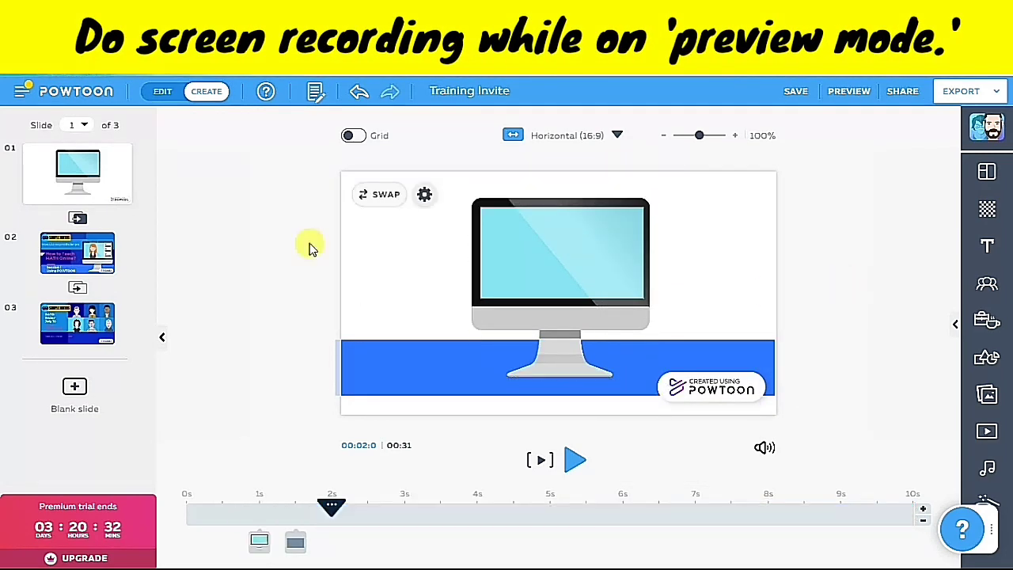
left_click(74, 259)
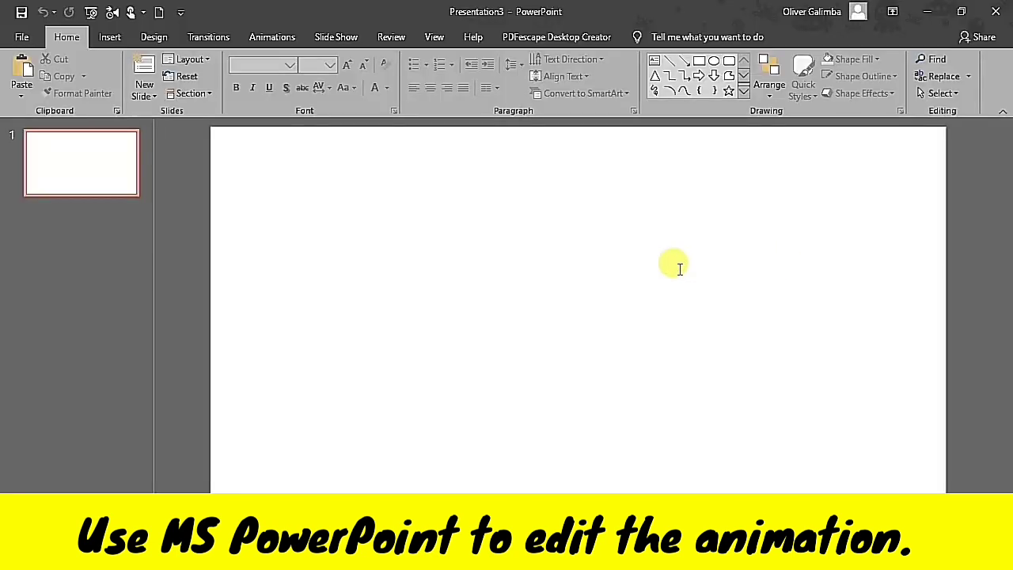
Delete the title and subtitle placeholders from slide 1
left_click(654, 445)
left_click(852, 262, "shift")
key("Delete")
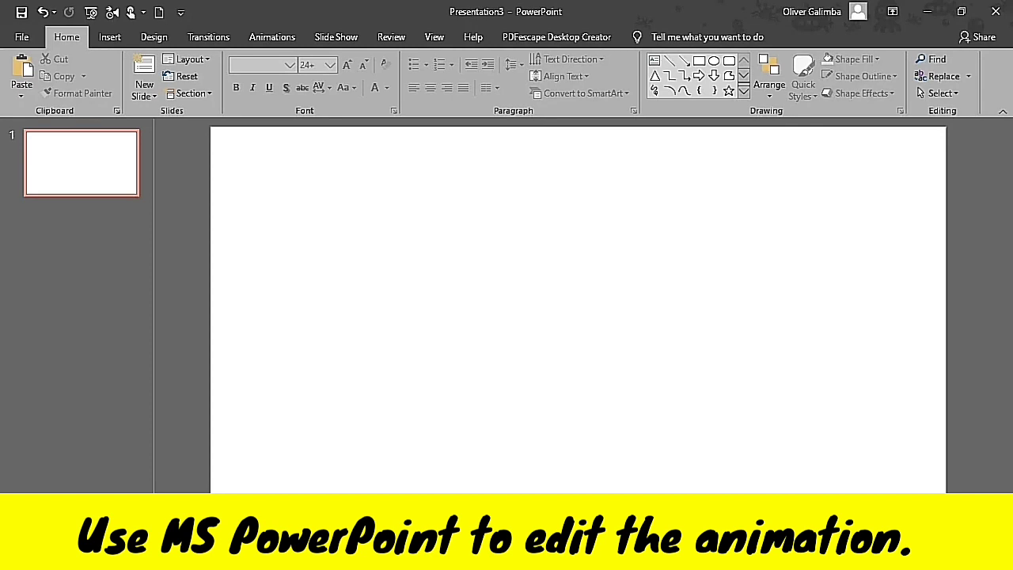
left_click(111, 37)
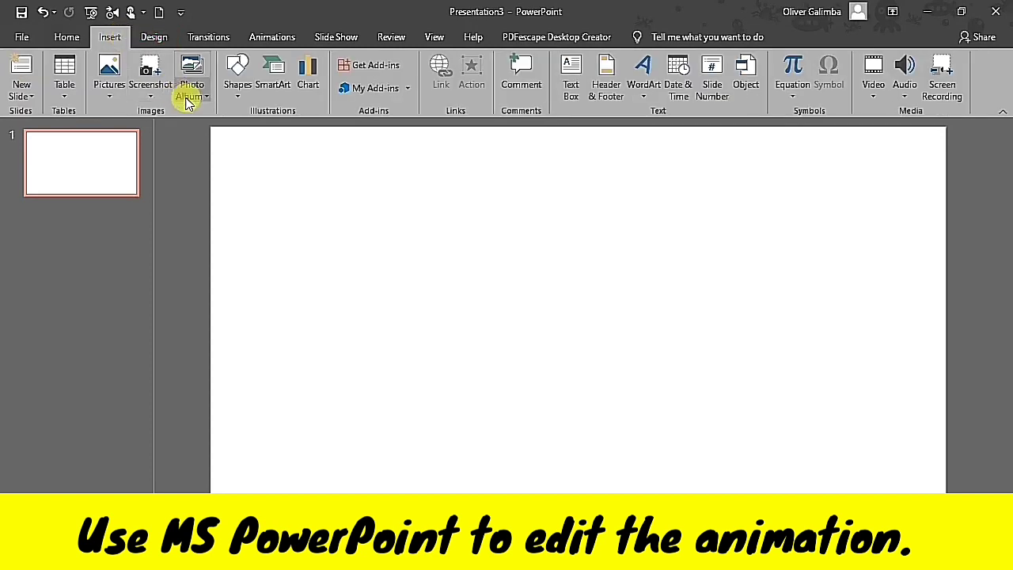
left_click(874, 97)
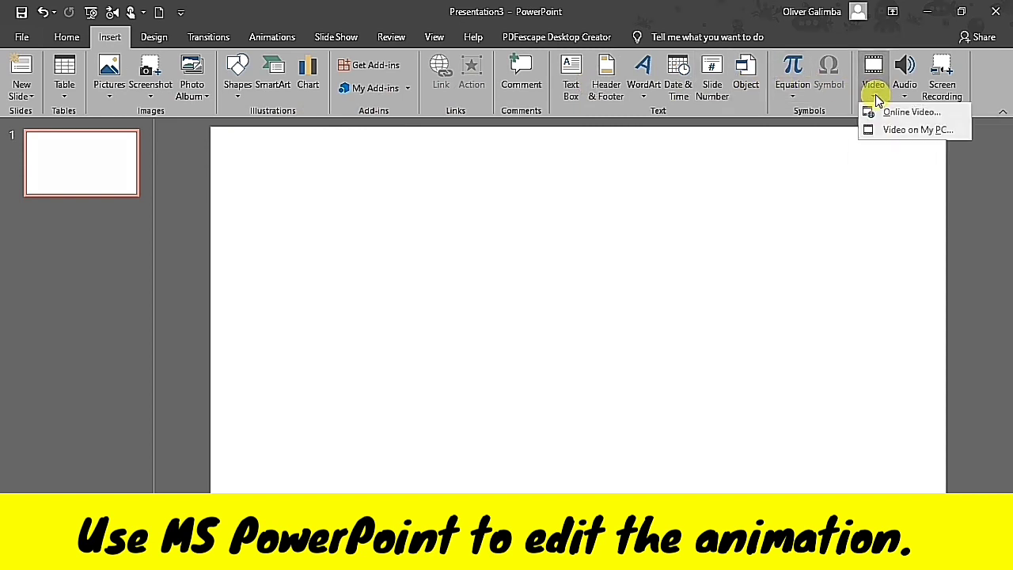
left_click(900, 131)
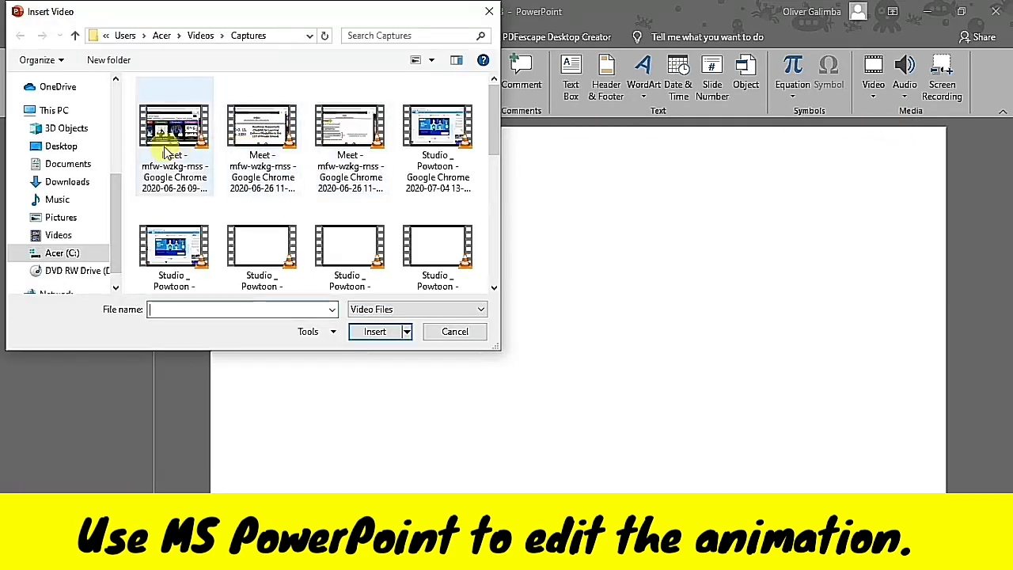
left_click(79, 151)
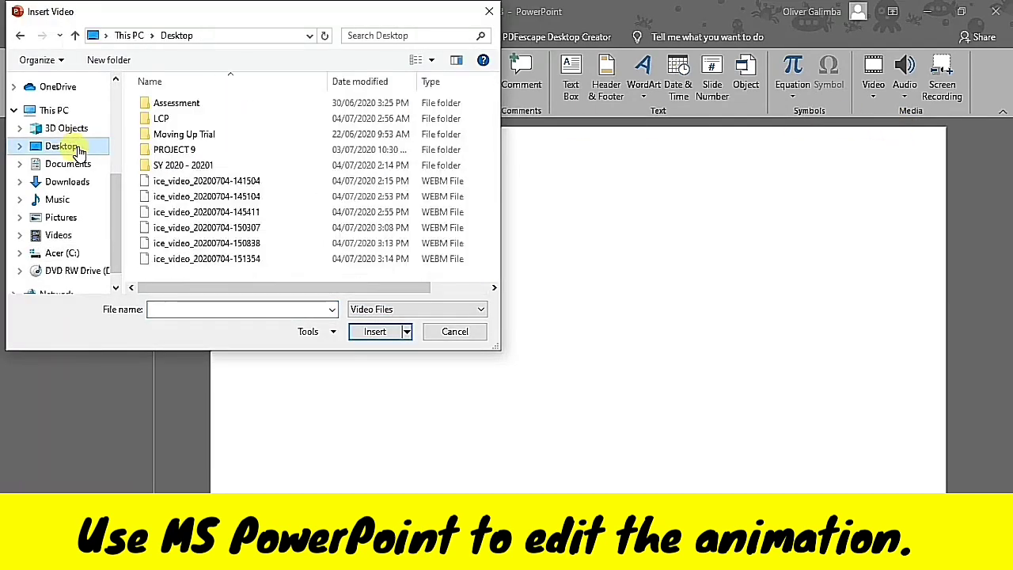
left_click(224, 265)
double_click(224, 265)
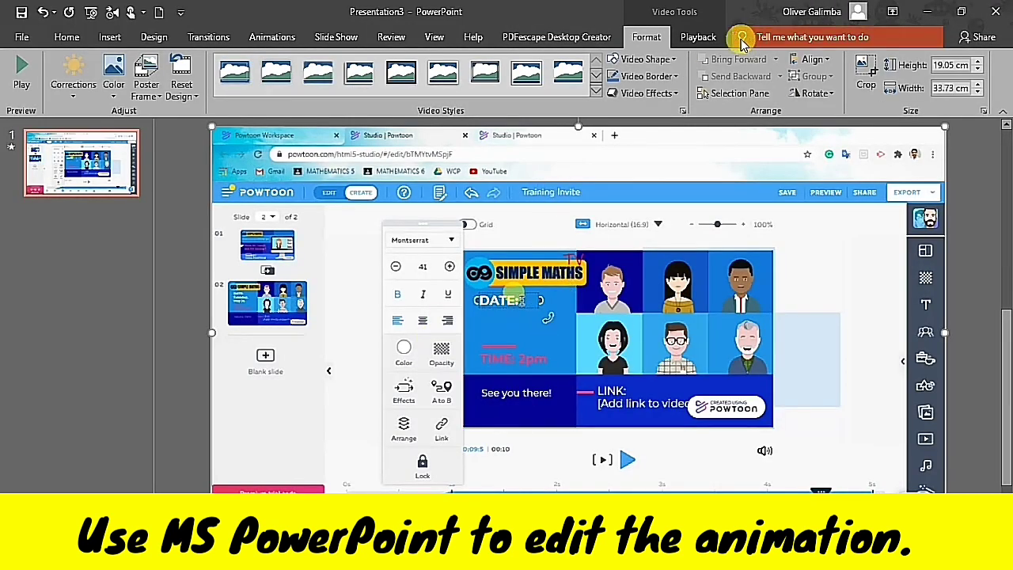
left_click(699, 37)
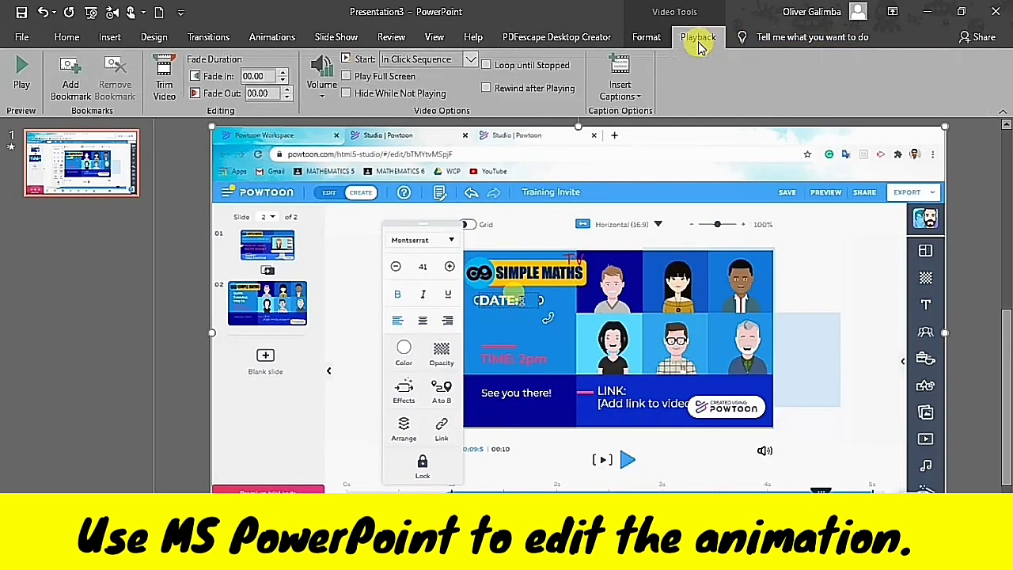